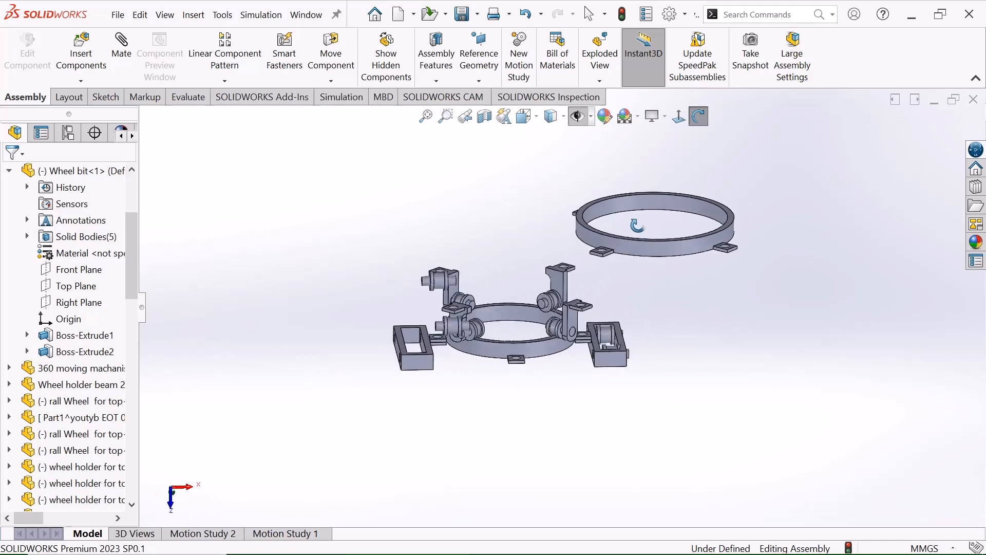
Start a Centered width mate, using the two opposite inner side faces of the wheel holder beam already fitted with two wheels as width selections.
scroll(584, 278, down, 2)
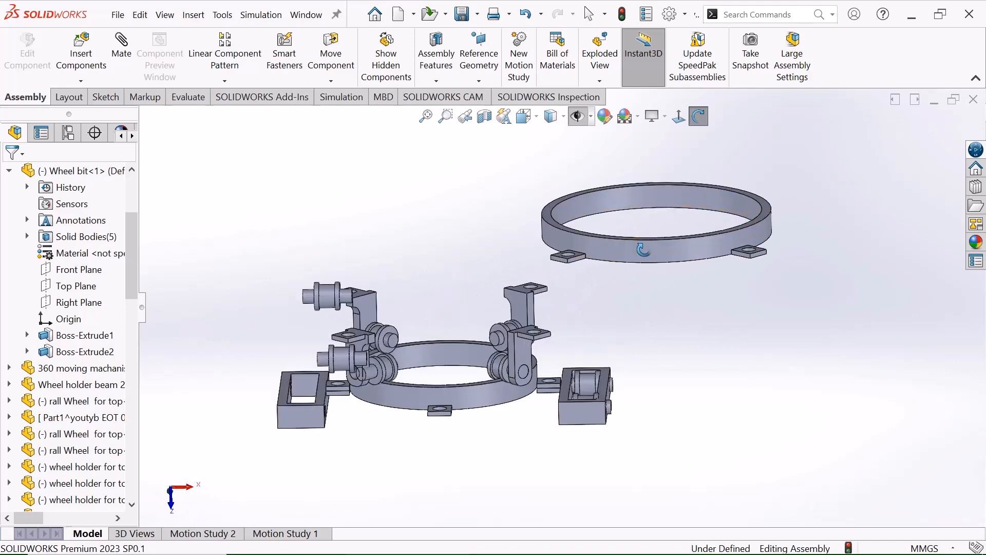
right_click(198, 238)
click(251, 251)
scroll(502, 416, down, 2)
scroll(650, 350, up, 2)
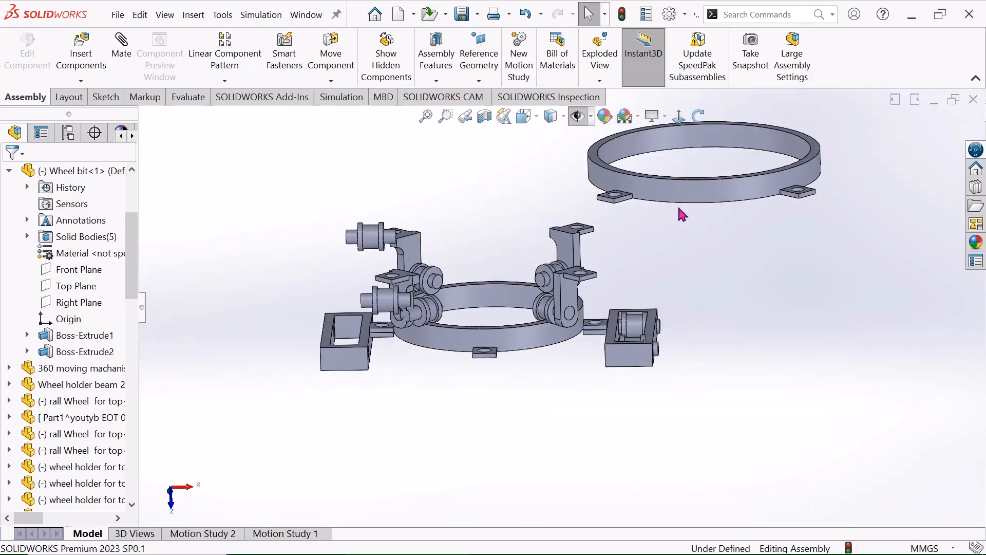
middle_drag(682, 214, 551, 265)
scroll(550, 264, down, 2)
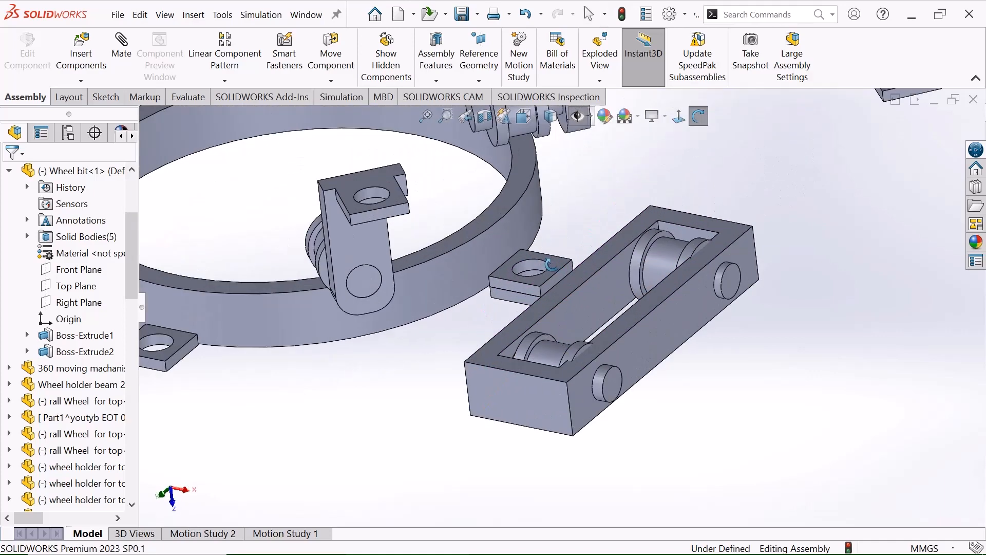
right_click(421, 176)
click(450, 186)
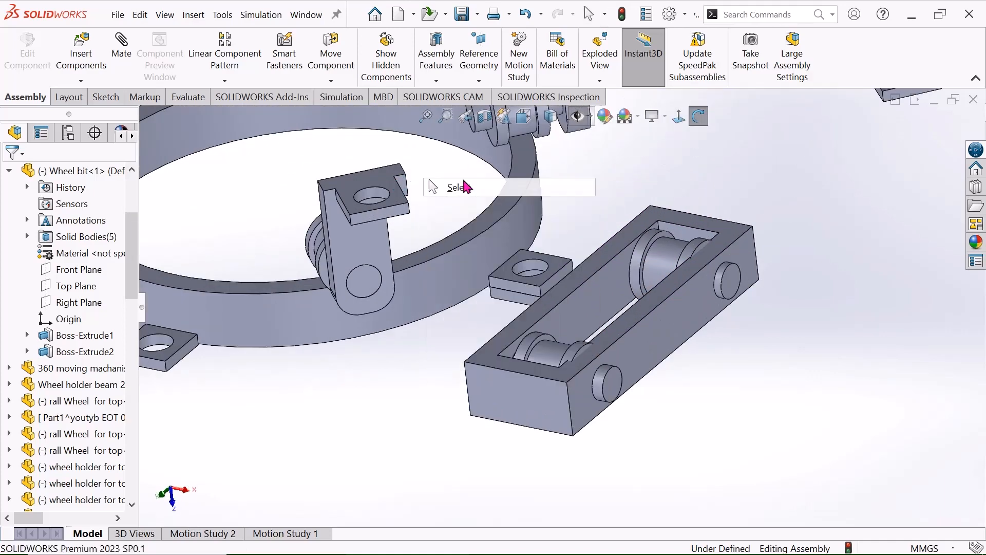
click(123, 51)
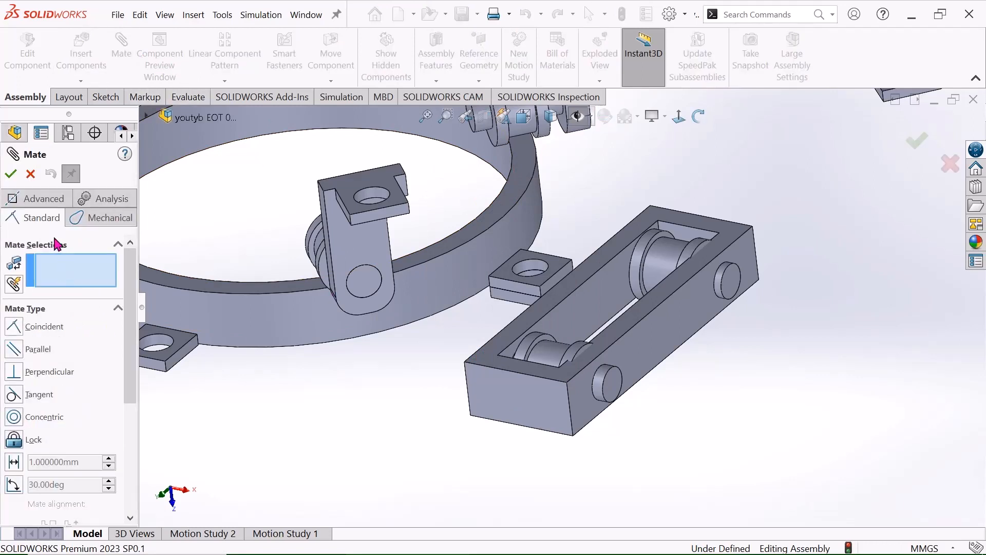
click(40, 208)
click(15, 368)
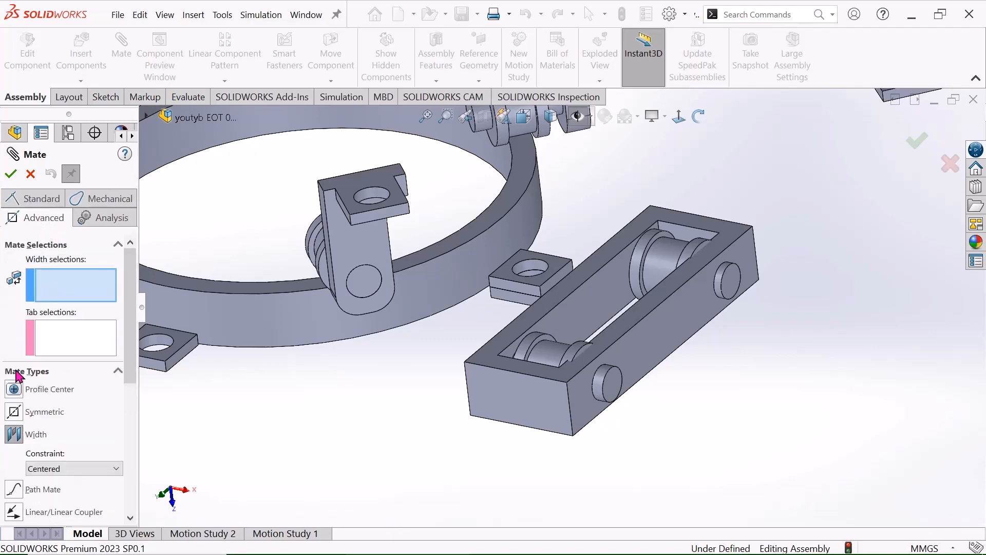
click(578, 307)
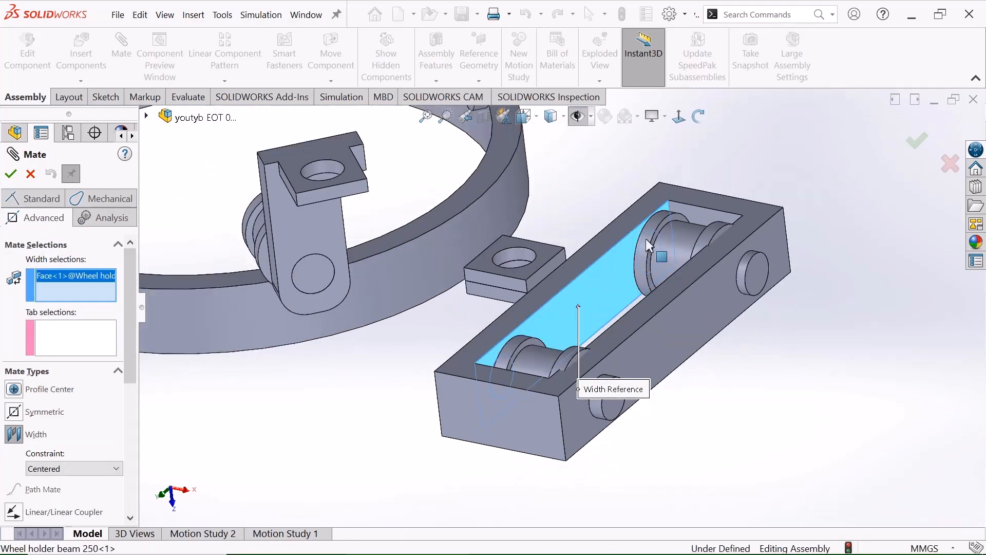
click(699, 117)
drag(562, 307, 718, 165)
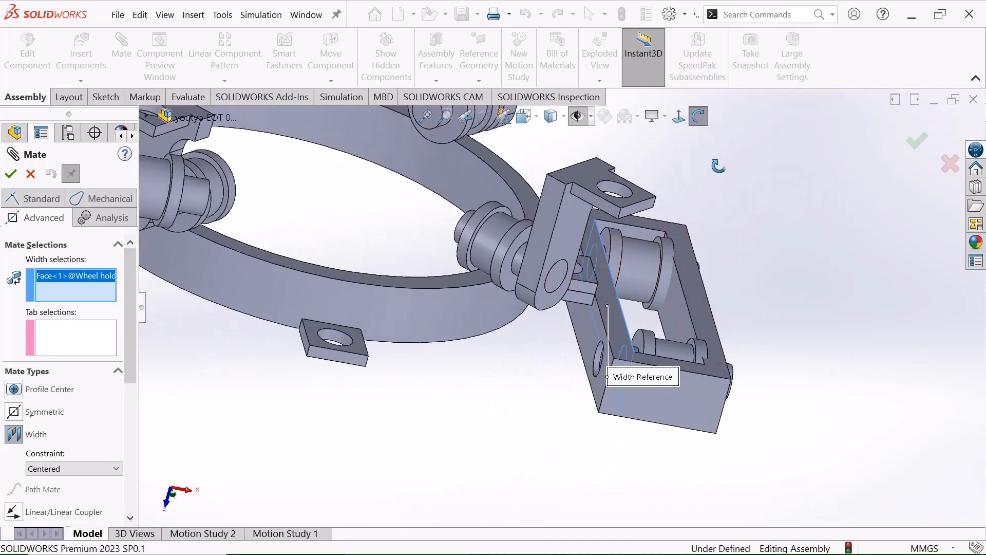
click(676, 309)
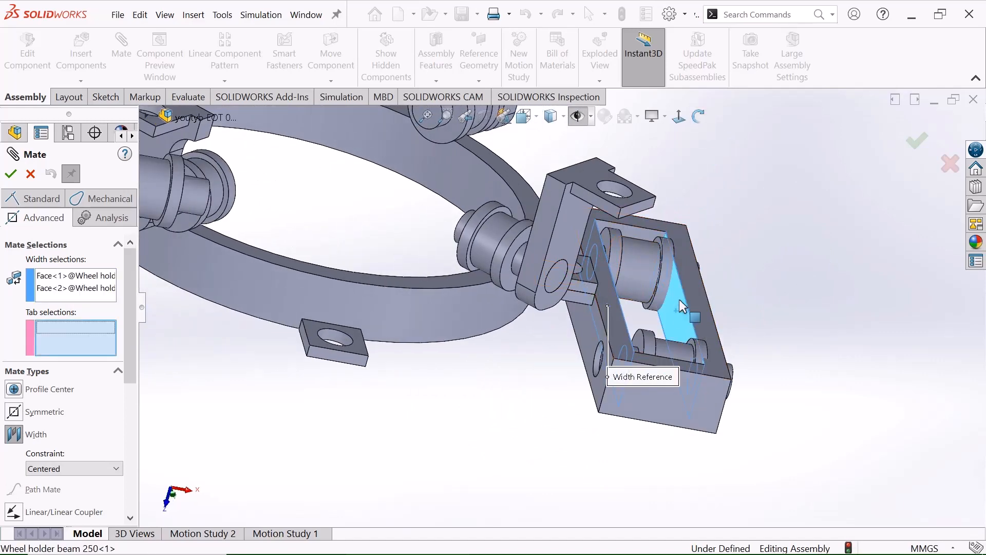
Set the front rail wheel's two outer flange faces as the tab selections and apply the width mate.
scroll(636, 362, down, 3)
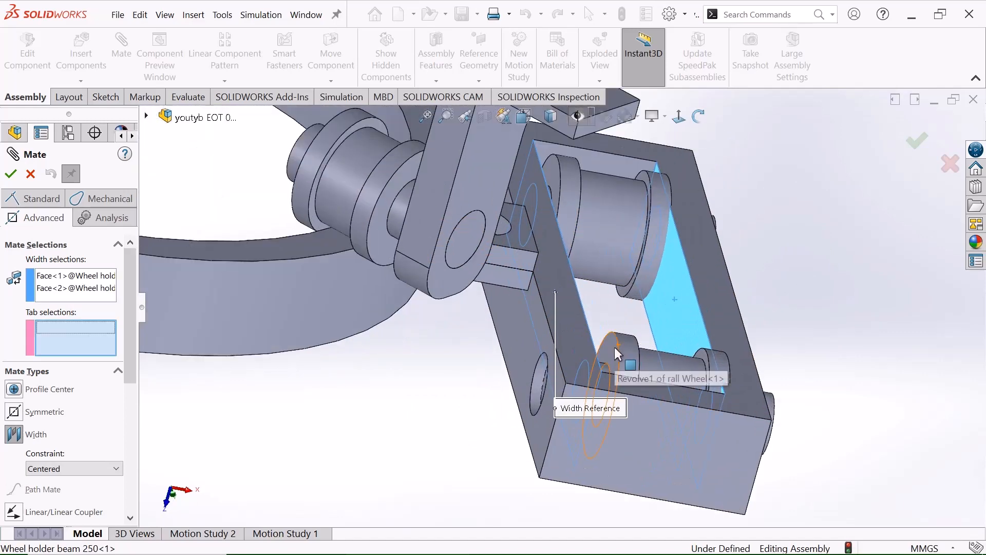
click(615, 347)
scroll(719, 254, up, 5)
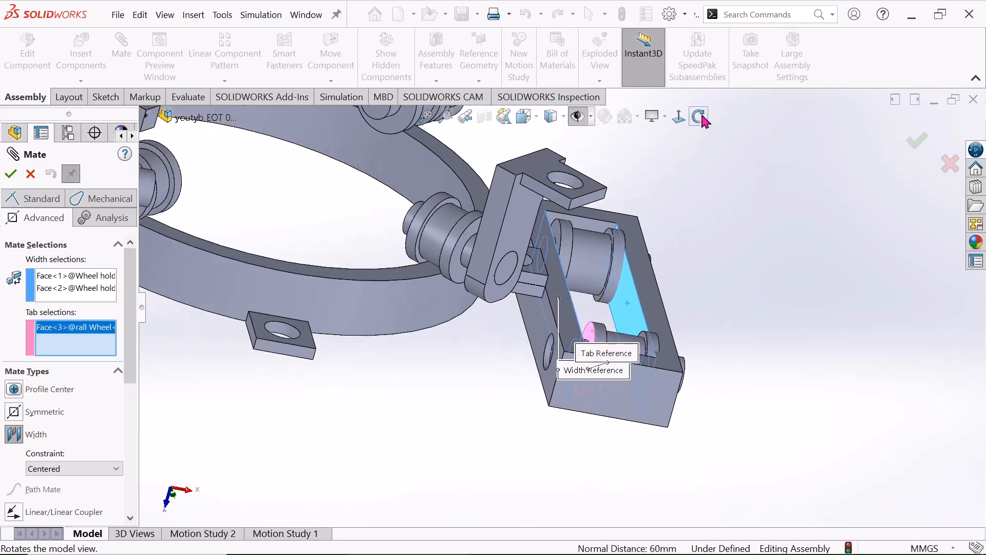
drag(698, 275, 550, 359)
scroll(550, 362, down, 5)
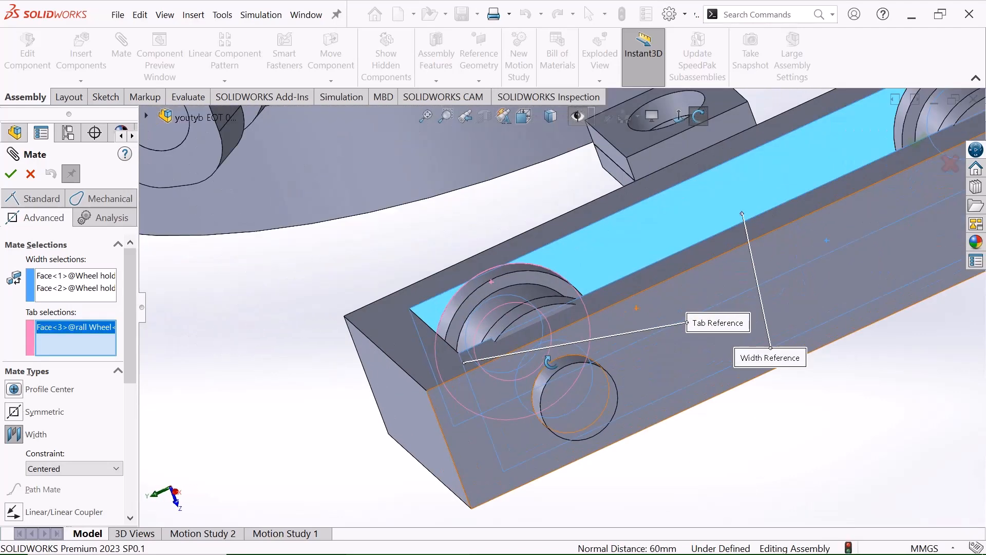
key(Escape)
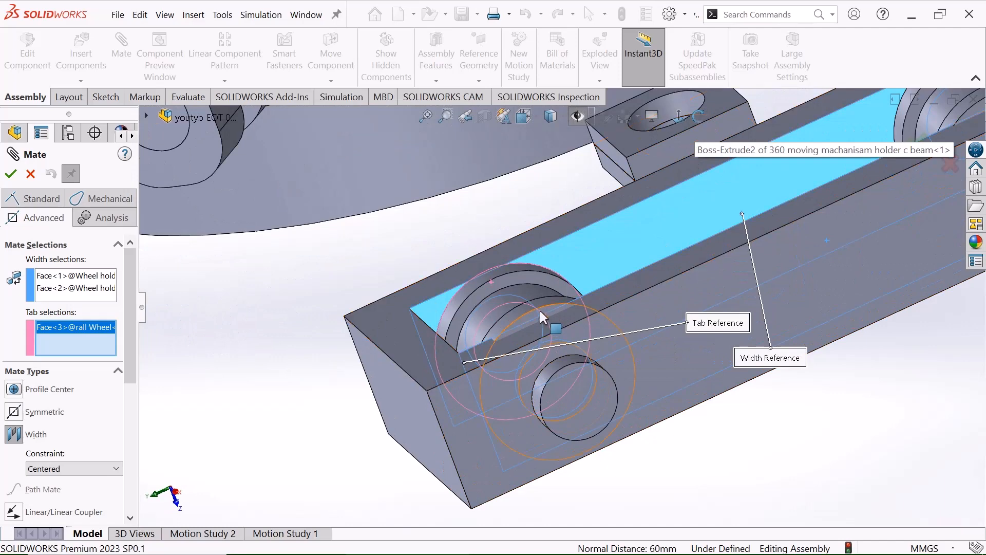
click(540, 310)
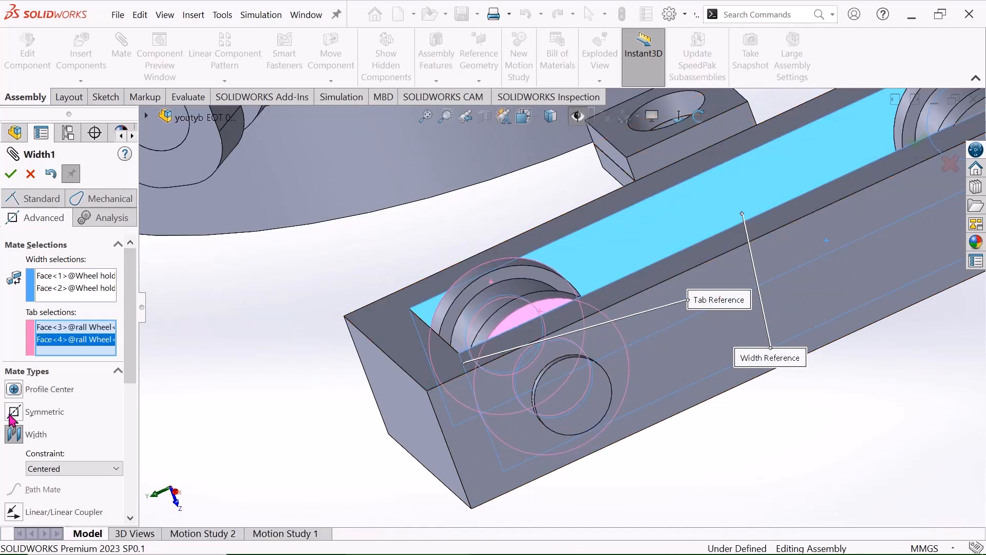
click(12, 177)
Add a concentric mate between the loose rail wheel's shaft and the front hole of the empty wheel holder beam.
scroll(810, 220, up, 5)
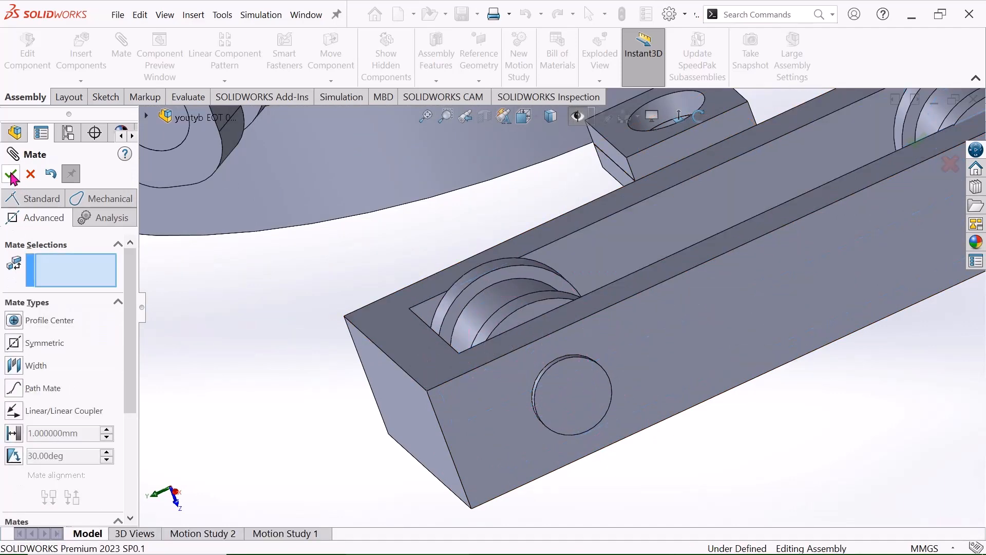
scroll(810, 220, down, 4)
scroll(705, 145, up, 2)
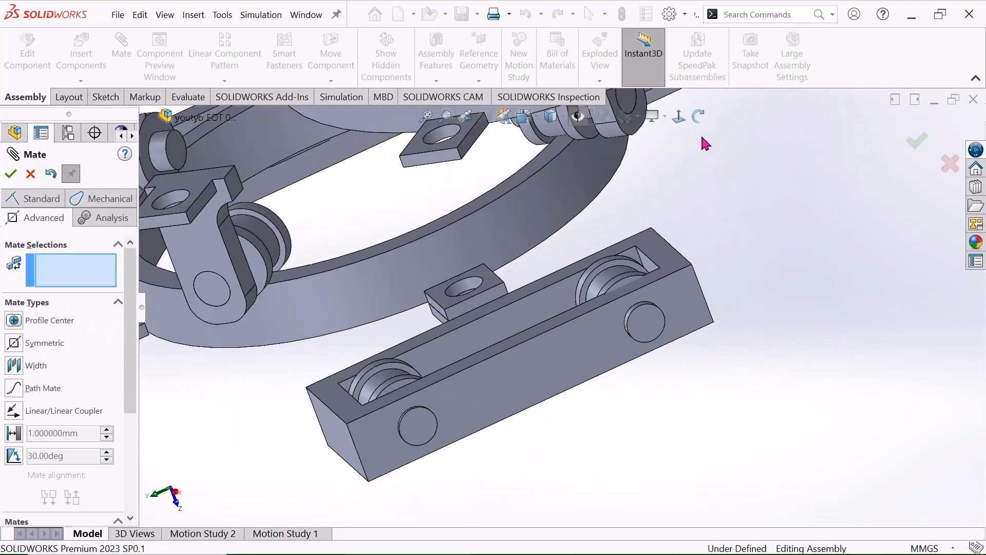
middle_drag(693, 164, 730, 257)
right_click(722, 225)
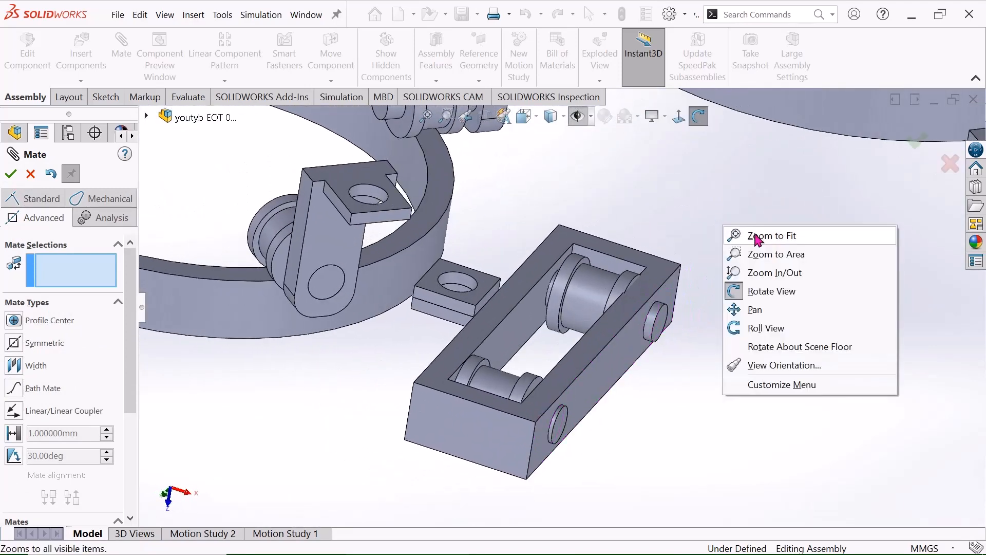
click(758, 294)
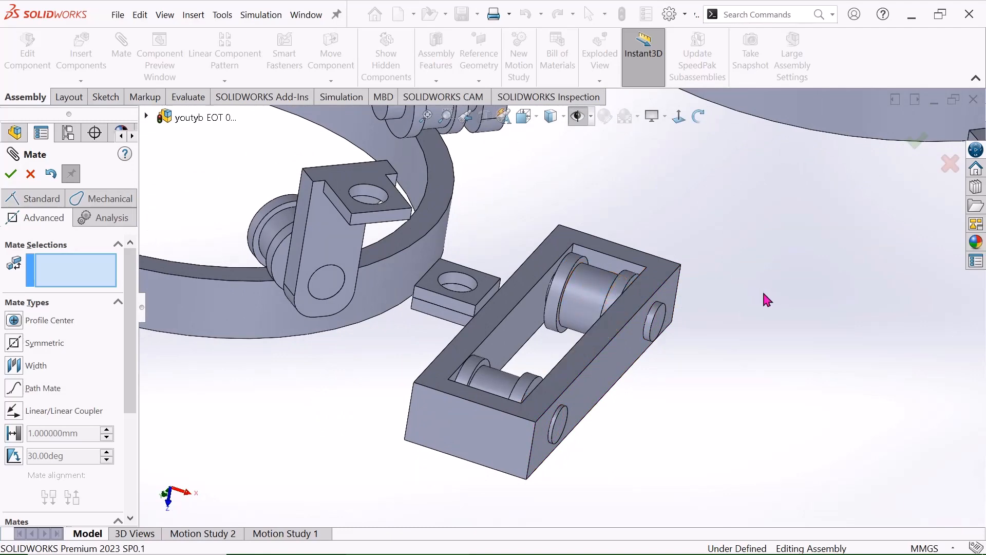
scroll(764, 295, down, 5)
scroll(339, 241, up, 5)
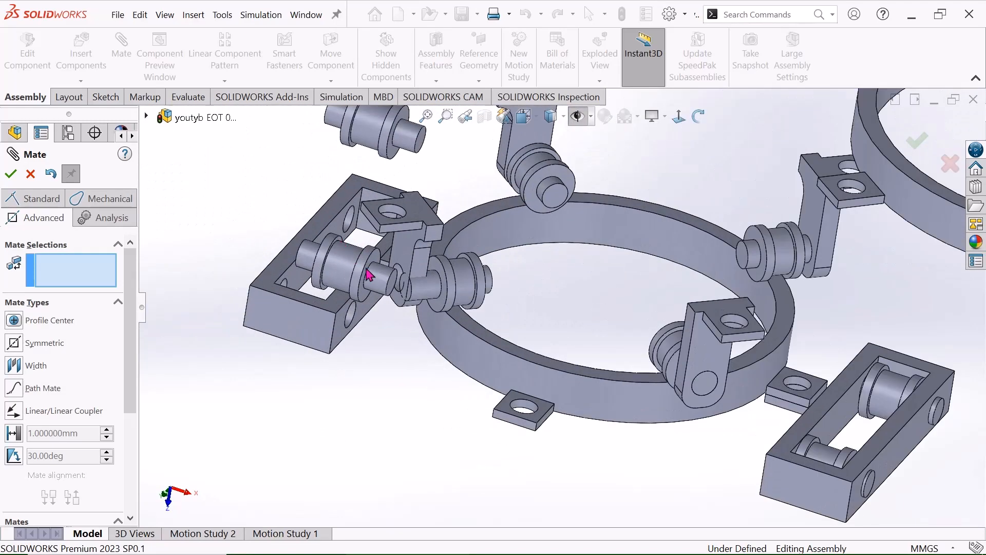
scroll(370, 275, up, 2)
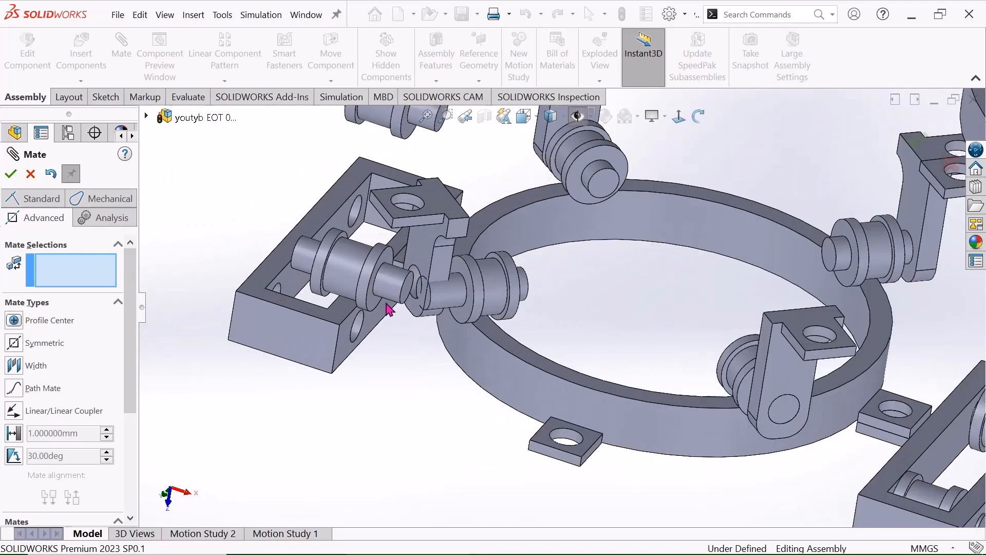
click(35, 199)
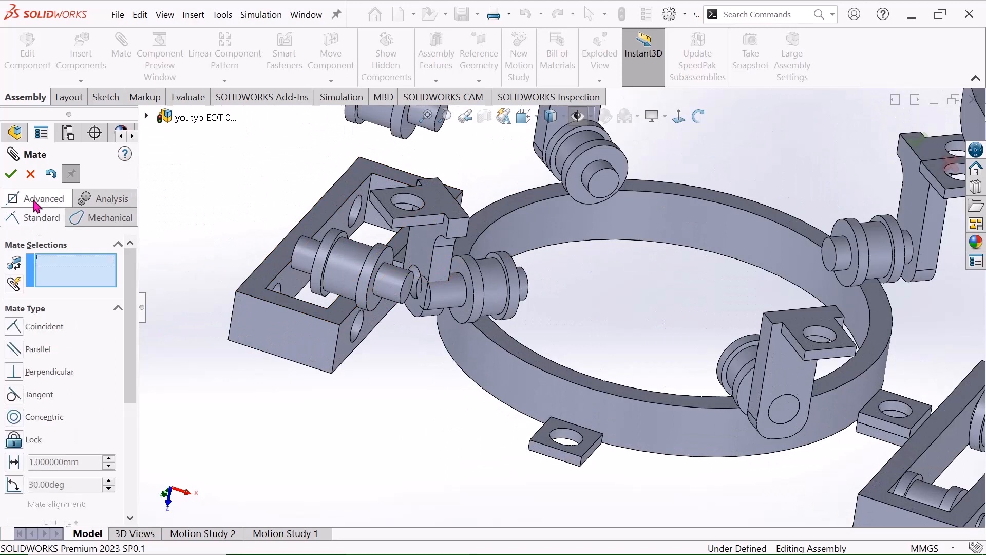
click(396, 288)
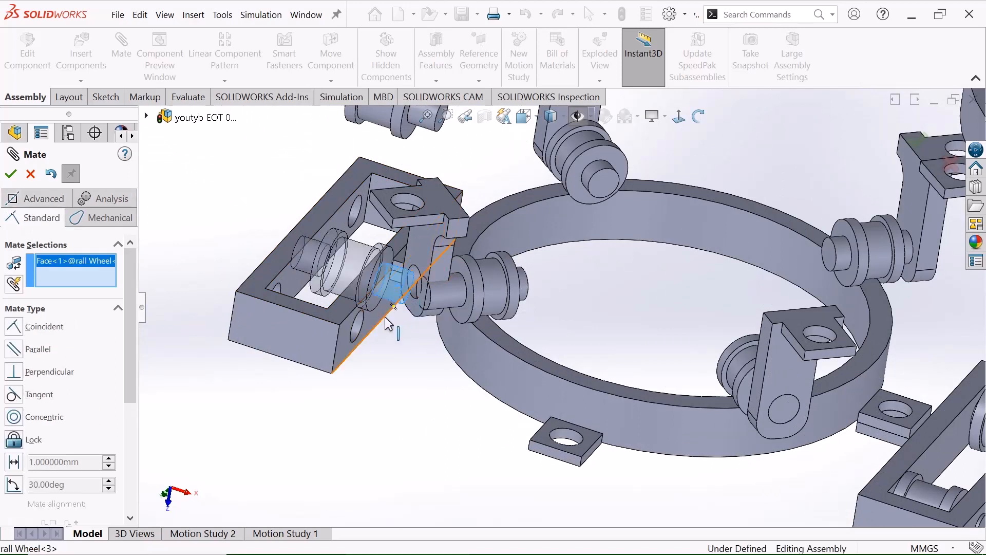
click(360, 321)
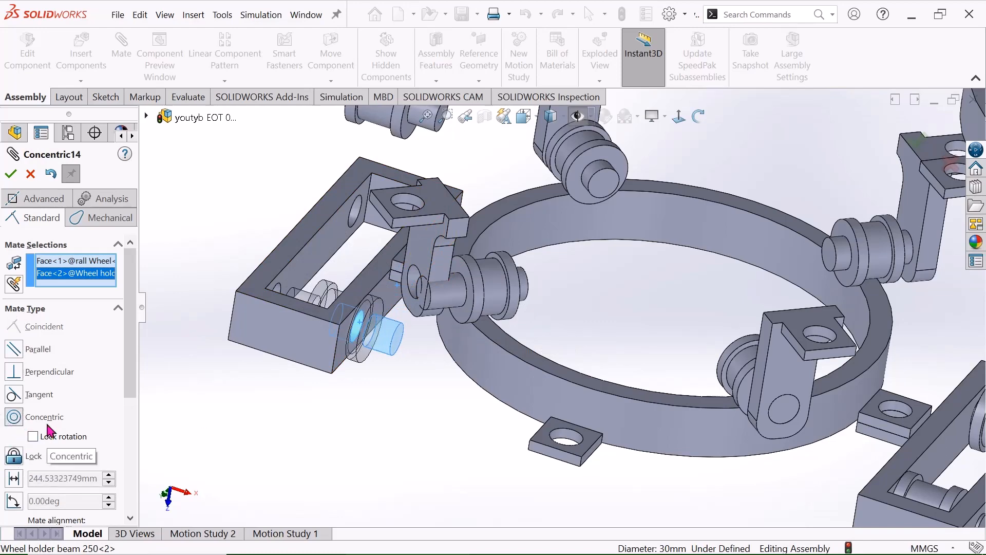
click(11, 174)
Add a 5 mm distance mate between the beam's outer side face and the end face of the newly fitted wheel's shaft.
scroll(329, 285, down, 2)
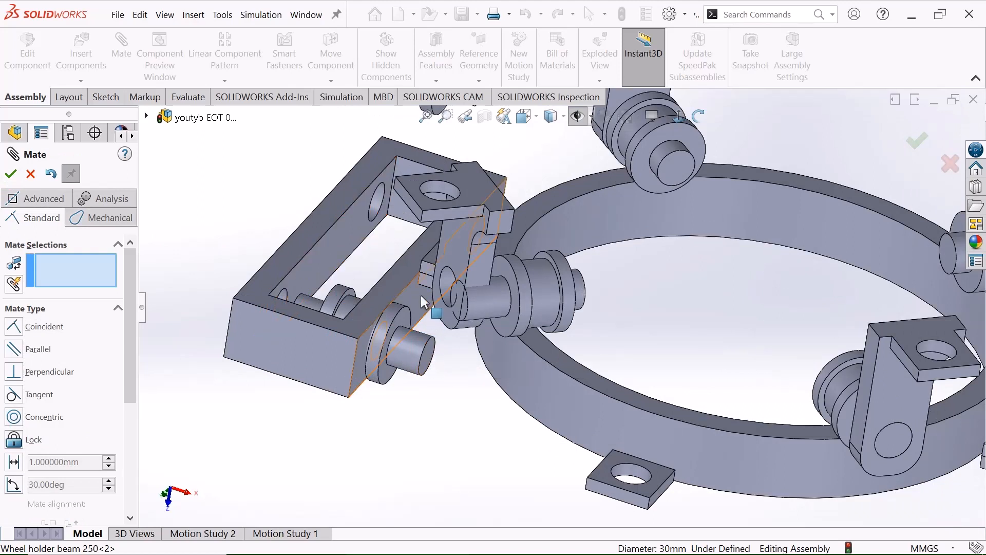
click(421, 300)
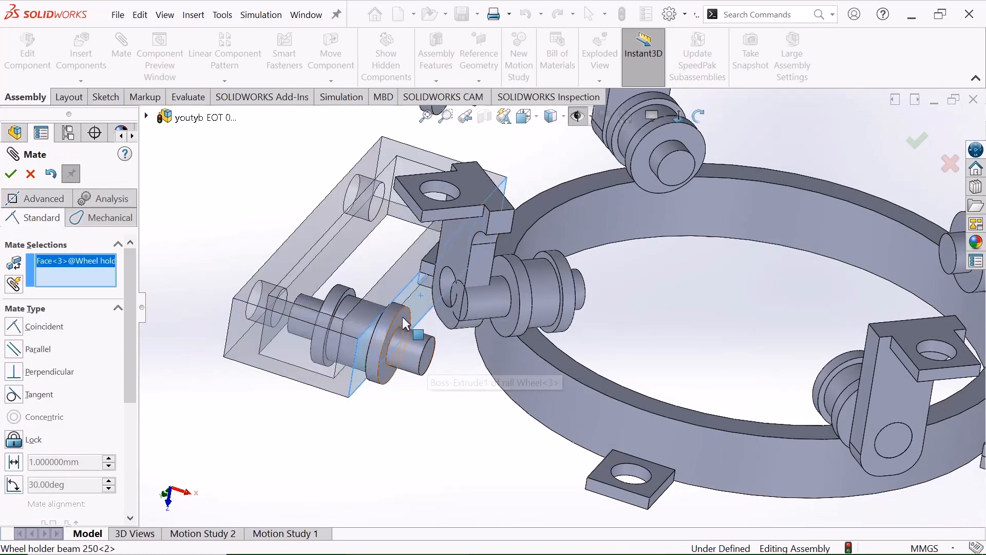
click(427, 347)
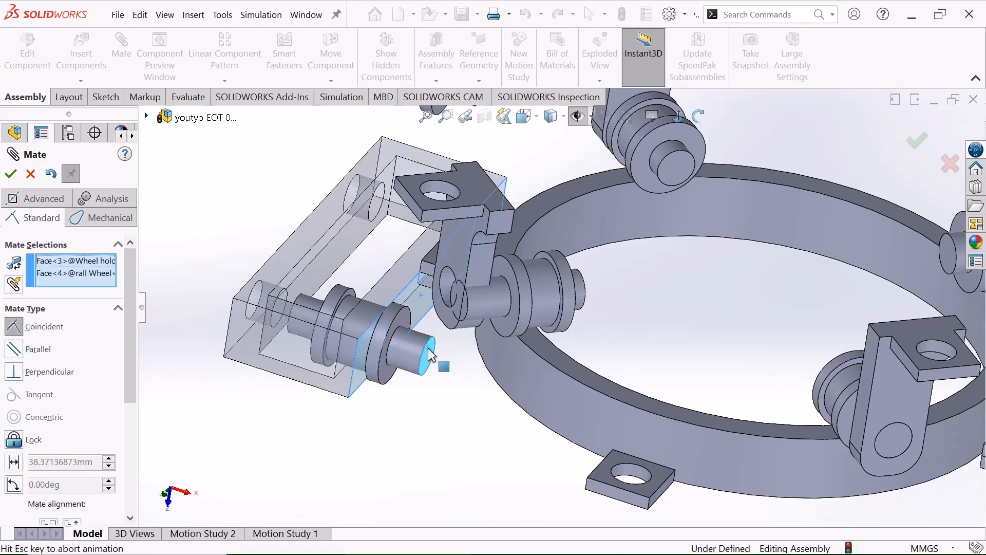
click(14, 462)
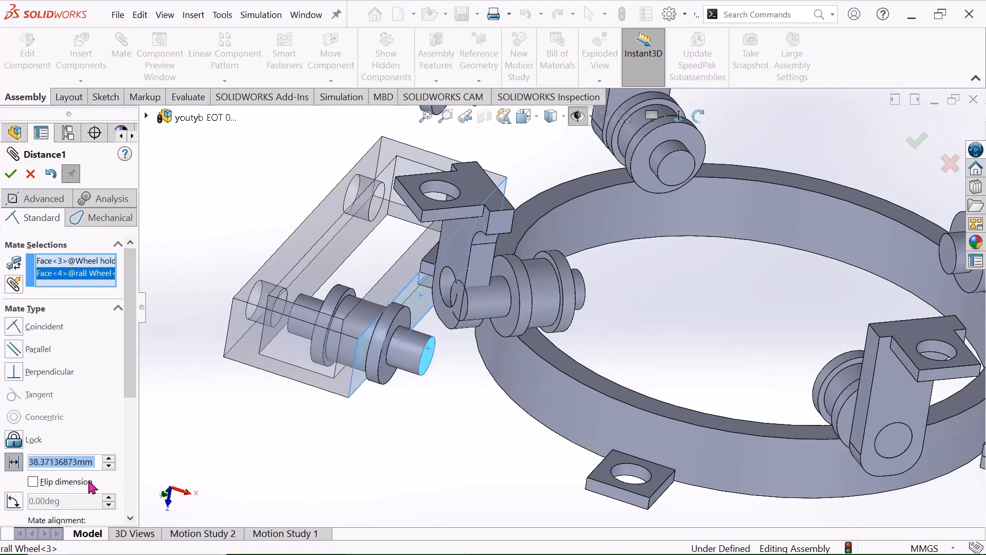
text(5)
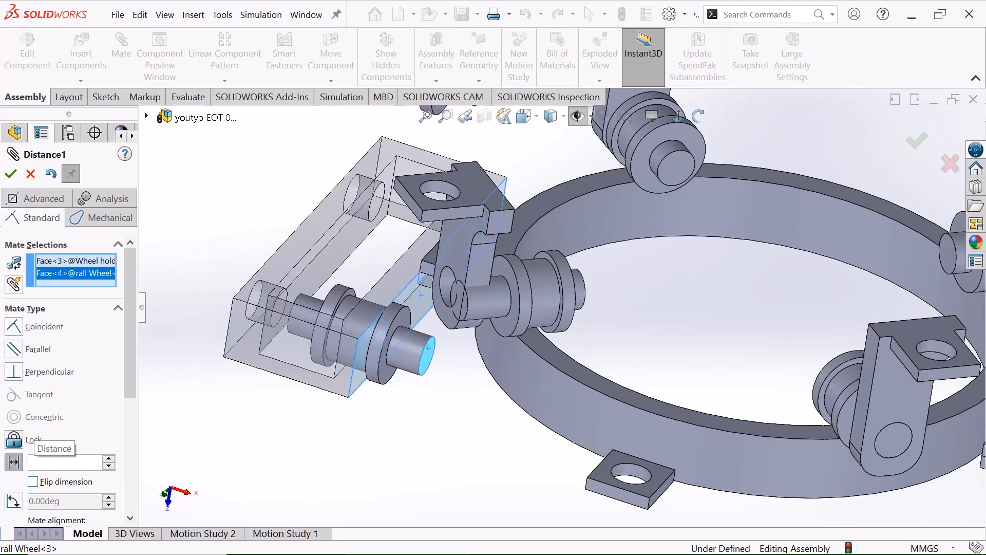
key(Return)
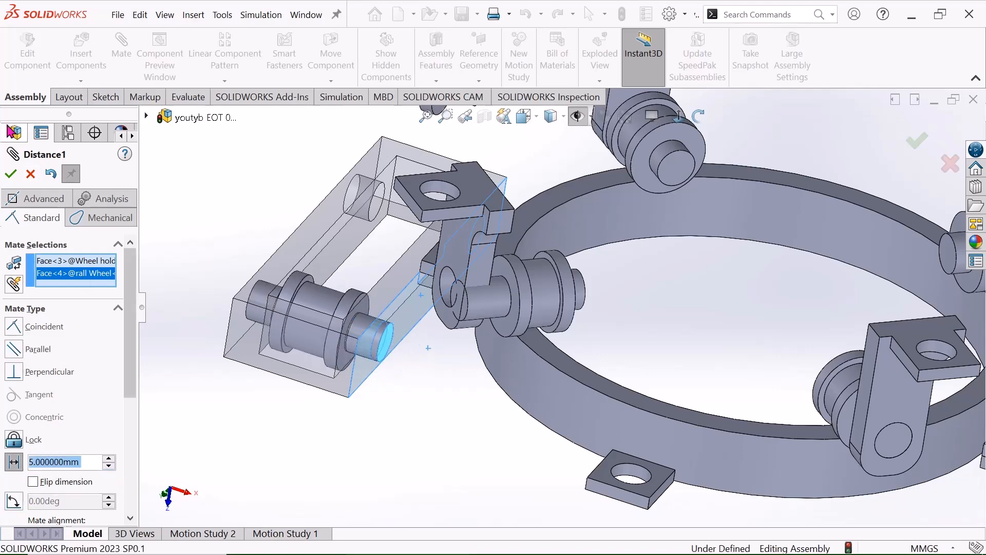
click(10, 174)
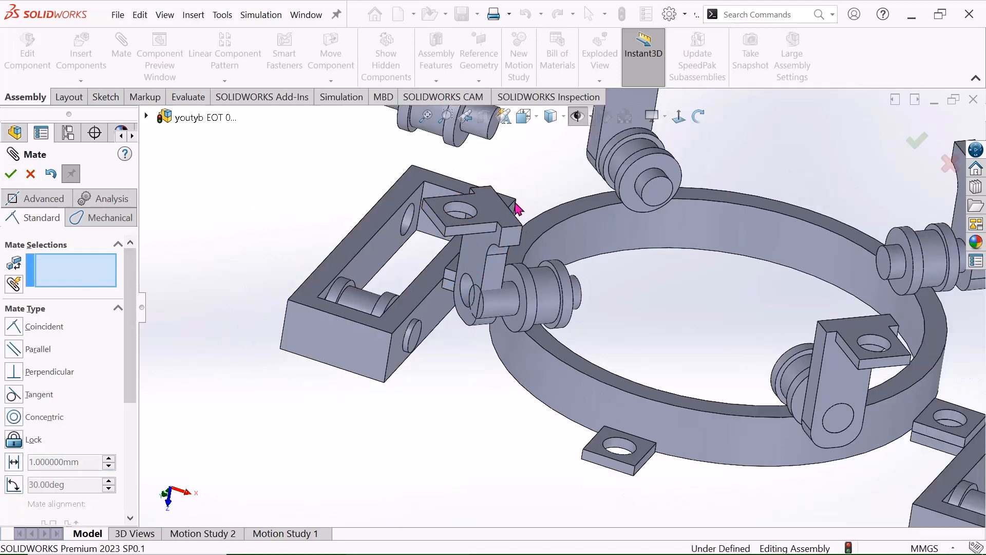
Add a concentric mate between the wheel holder beam's empty rear hole and the shaft of the loose rail wheel.
scroll(508, 218, up, 2)
scroll(539, 246, up, 2)
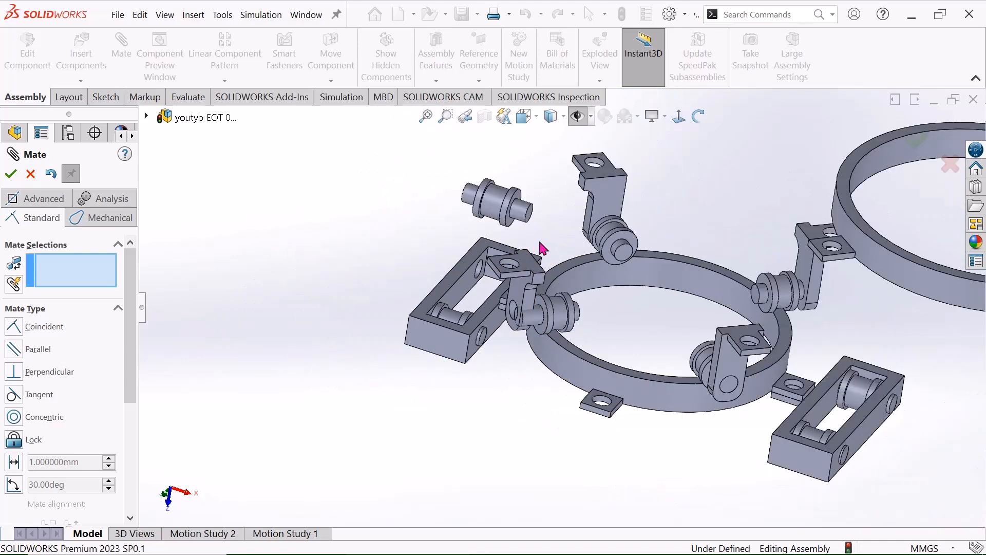
scroll(529, 233, down, 2)
scroll(476, 291, down, 4)
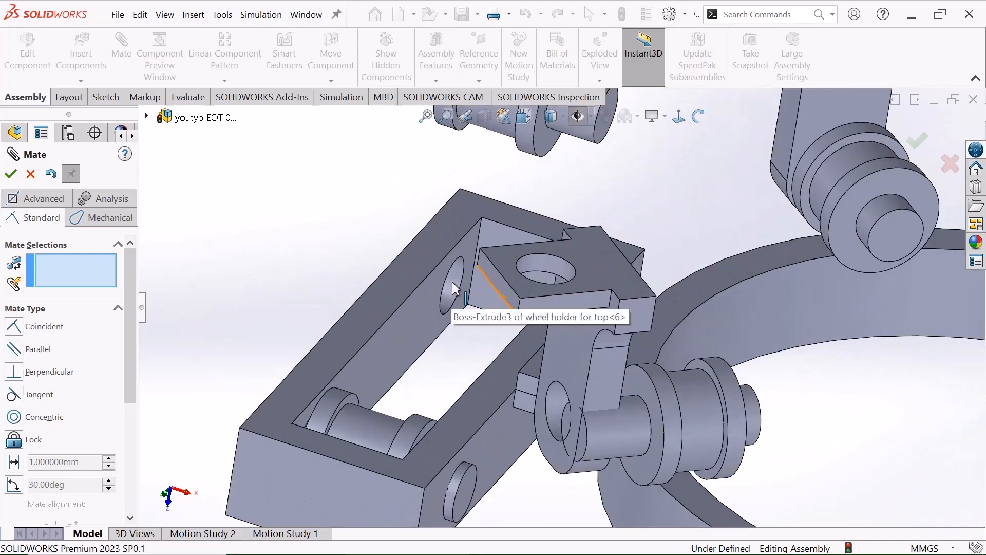
click(454, 273)
scroll(454, 273, up, 1)
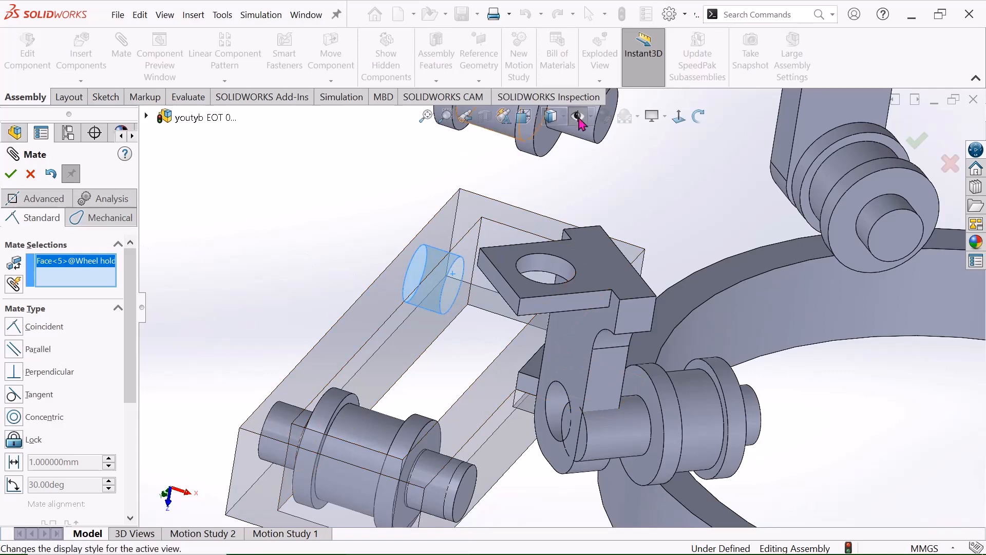
scroll(611, 147, up, 2)
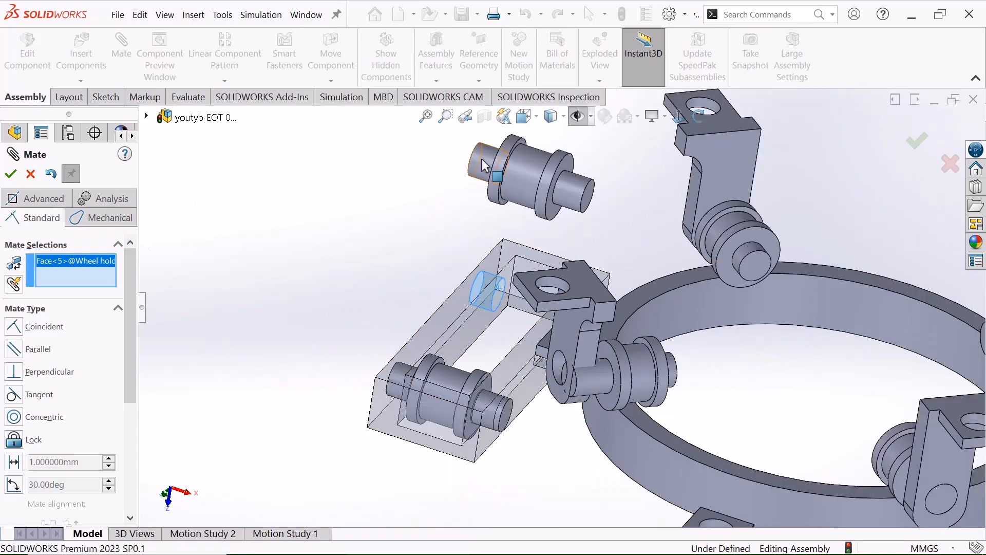
click(483, 161)
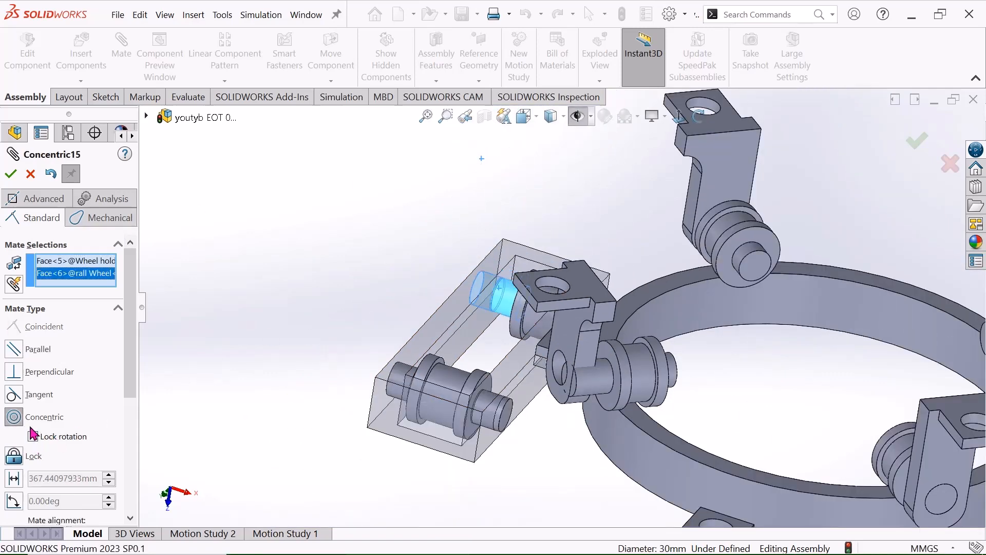
click(11, 175)
Slide the rear rail wheel along its axis and mate its outer flange face coincident with the beam's inner side face.
scroll(458, 315, down, 2)
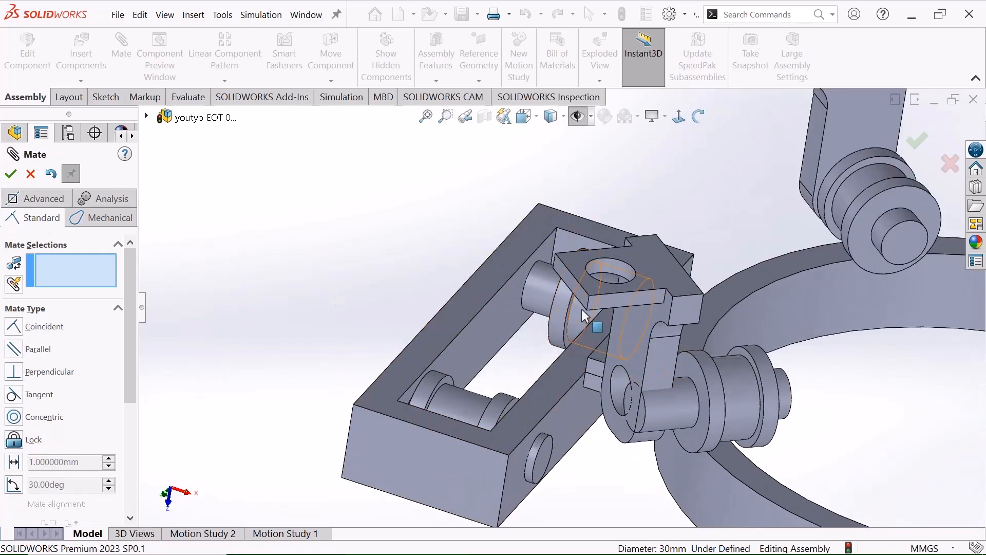
drag(543, 307, 520, 289)
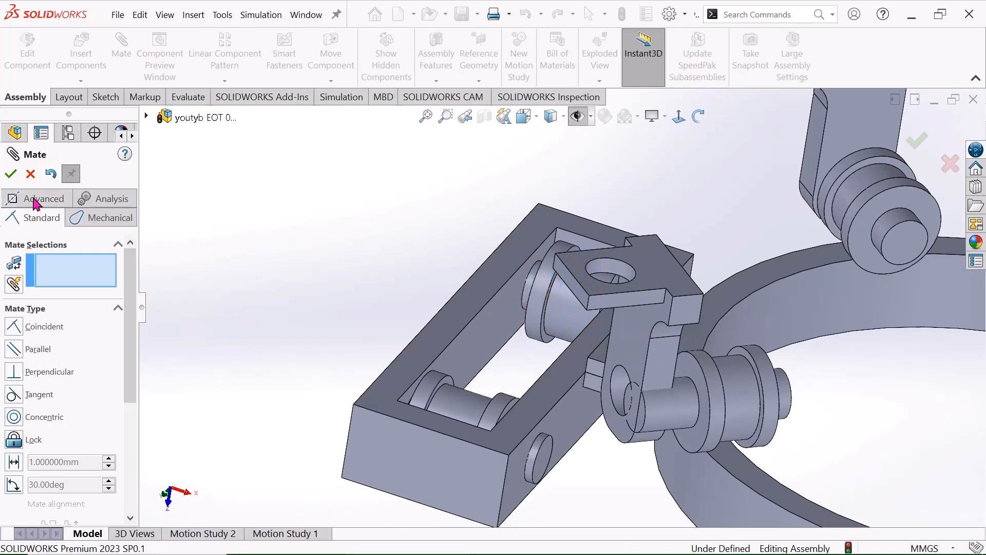
click(508, 304)
scroll(703, 137, up, 1)
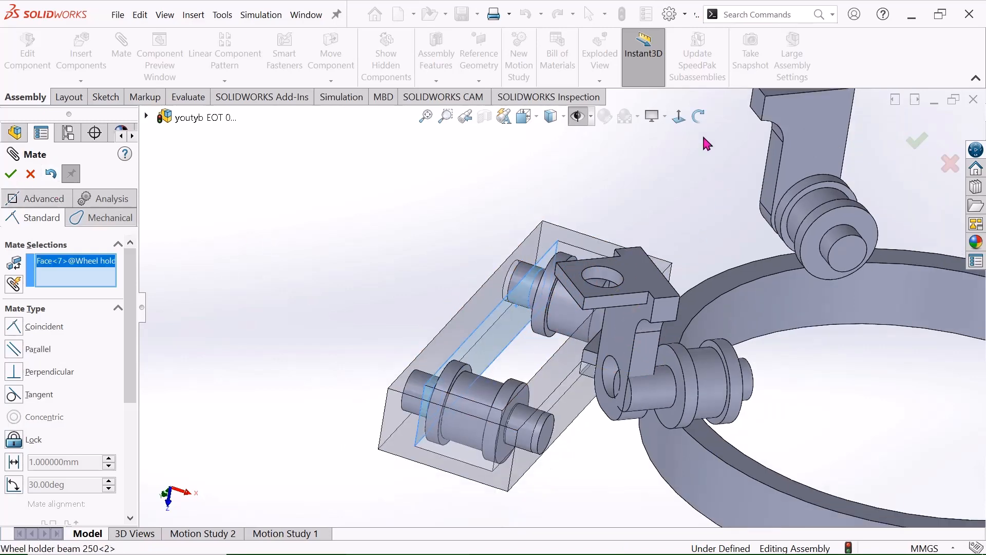
click(698, 119)
drag(564, 256, 510, 284)
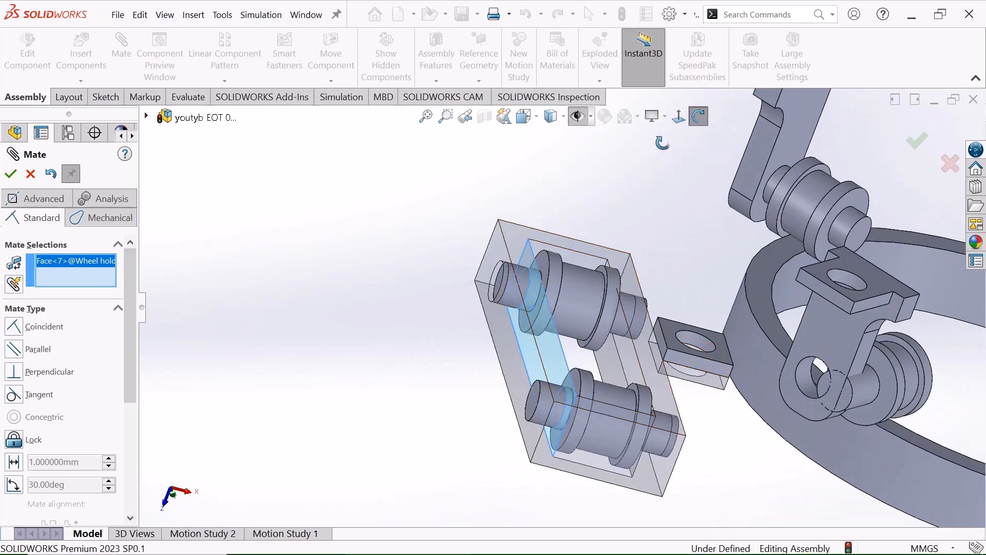
click(698, 117)
scroll(596, 287, down, 5)
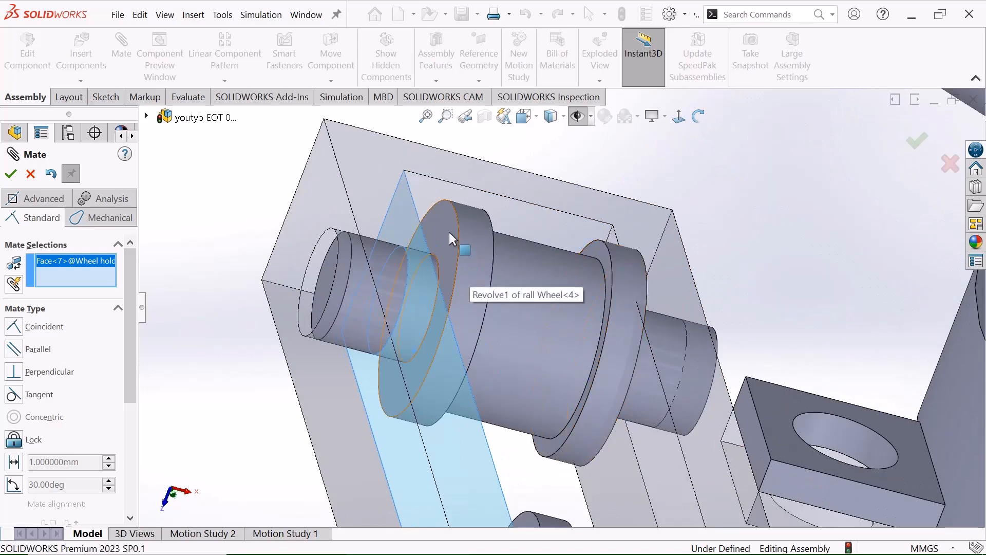
click(447, 233)
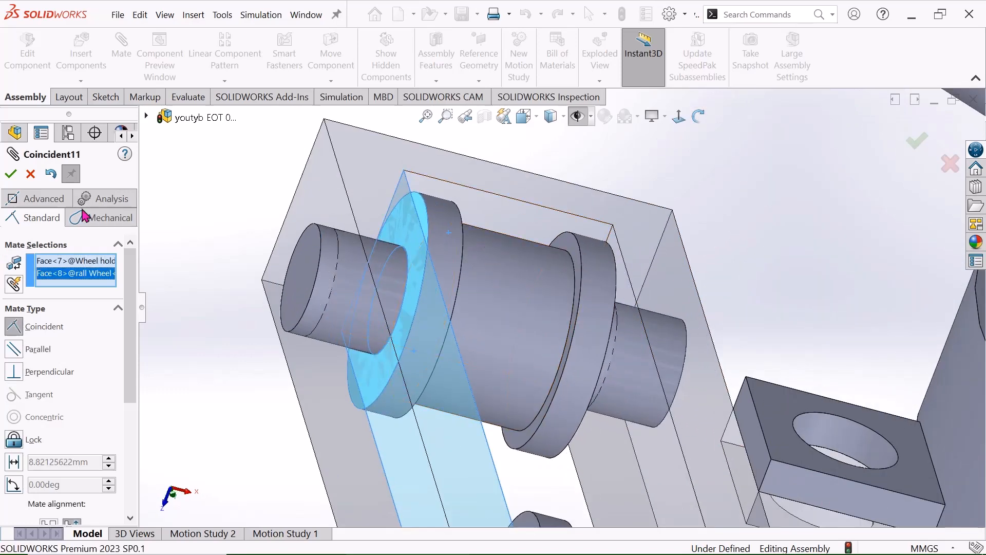
click(11, 174)
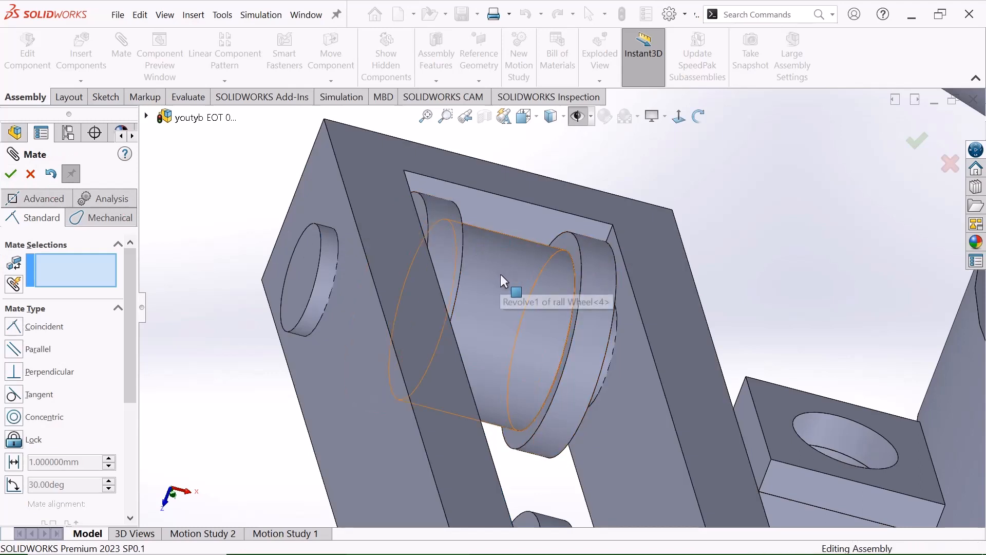
Examine the fitted rear wheel and the whole assembly, including both wheel holder beams, the top wheel holders and the loose upper ring.
click(496, 356)
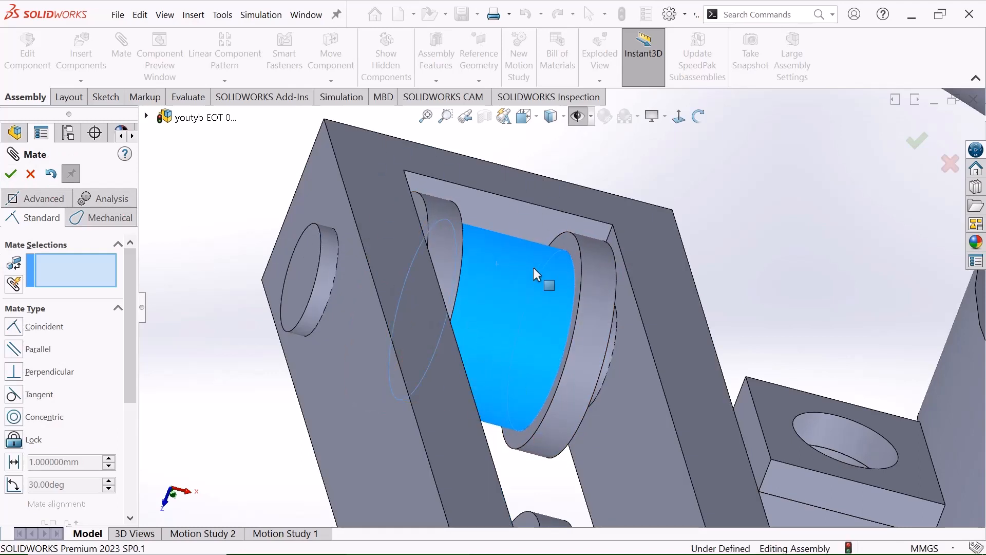
scroll(534, 270, up, 10)
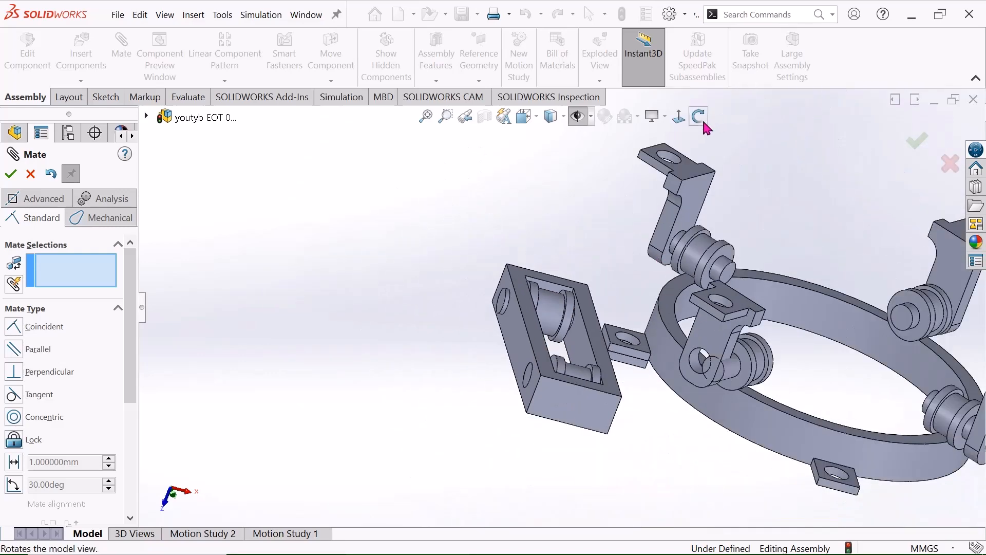
click(702, 119)
drag(786, 255, 403, 285)
right_click(269, 241)
click(410, 310)
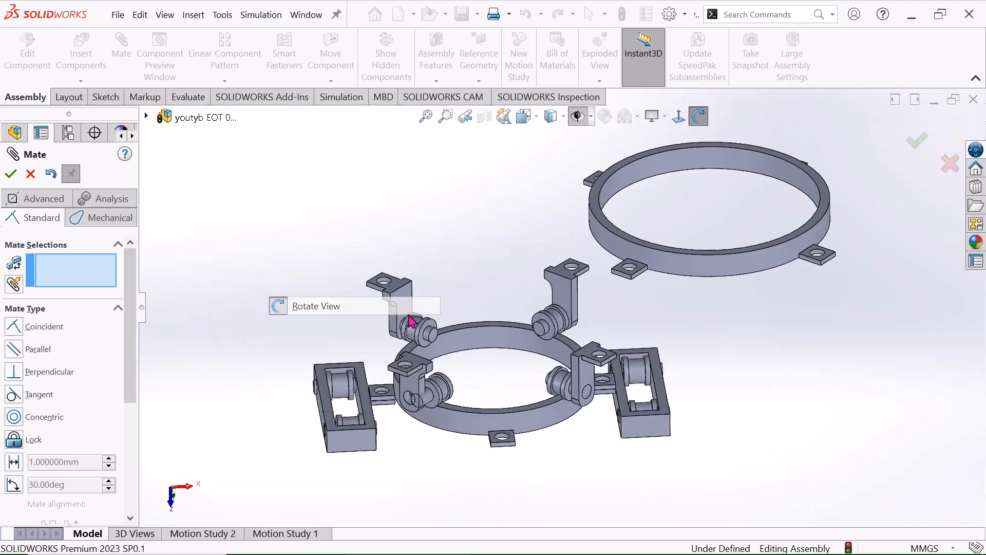
key(Escape)
scroll(840, 236, up, 3)
scroll(676, 276, down, 3)
scroll(389, 285, up, 1)
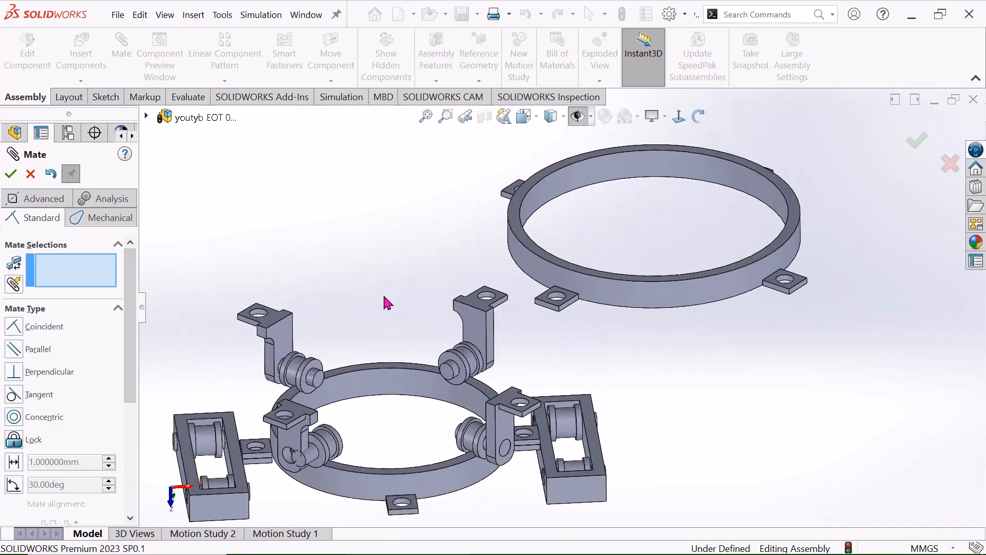
scroll(386, 302, down, 1)
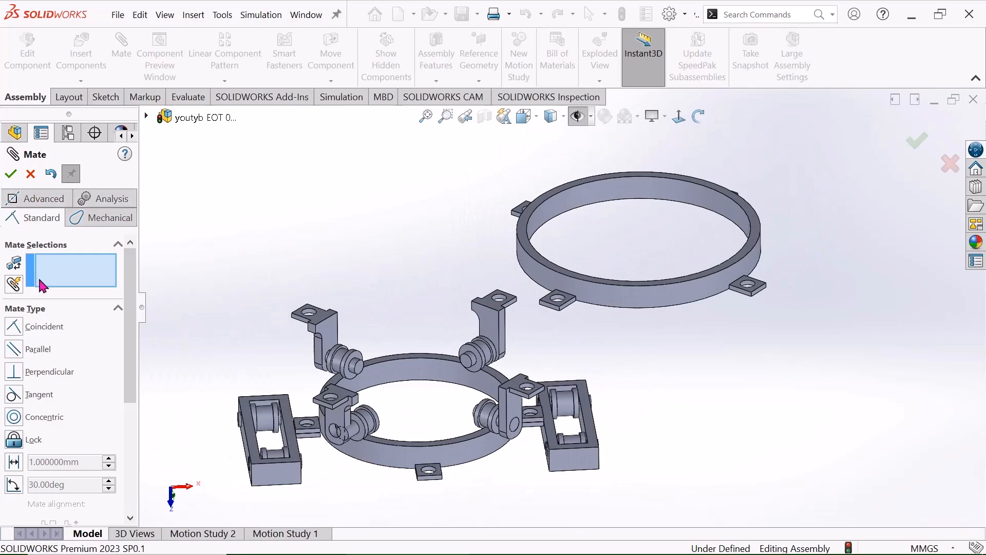
Add a concentric mate between the rear top wheel holder's mounting hole and the hole in the loose upper ring's tab.
scroll(272, 278, up, 2)
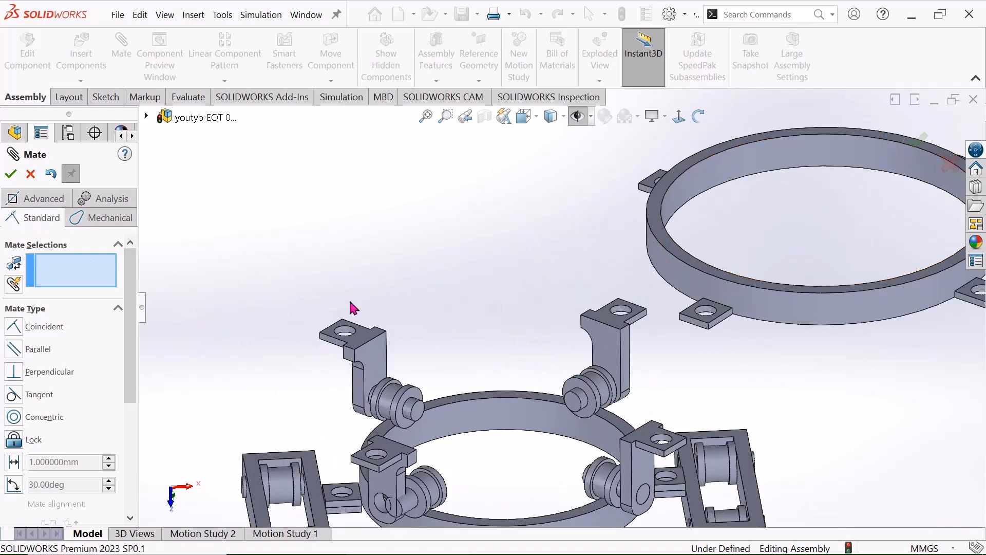
scroll(354, 333, up, 2)
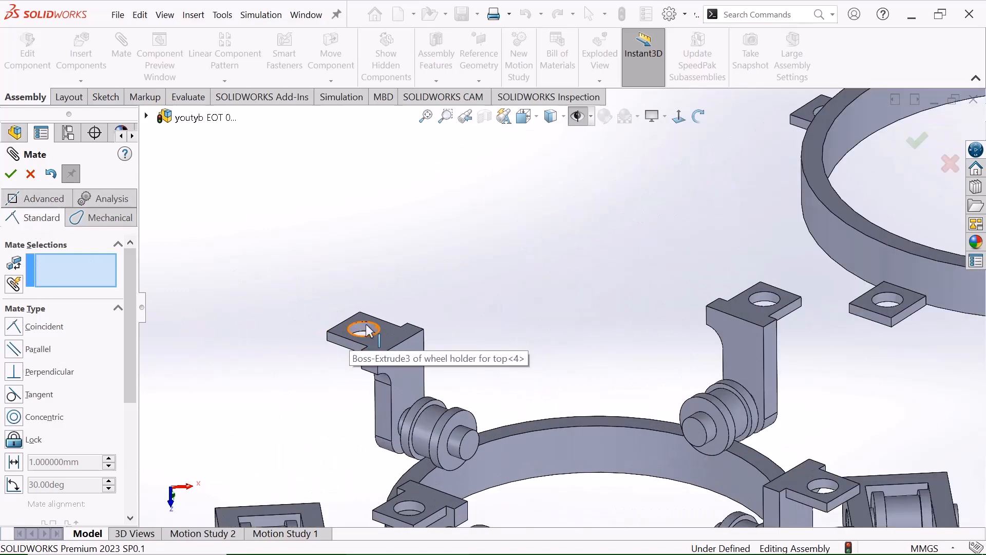
click(362, 327)
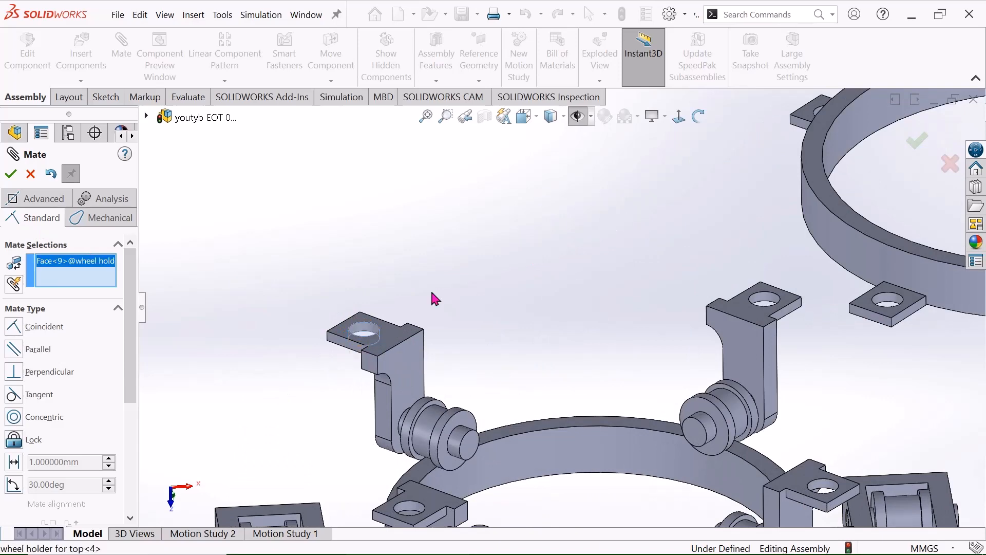
scroll(777, 189, down, 4)
scroll(650, 264, up, 4)
scroll(627, 382, up, 4)
scroll(673, 488, down, 4)
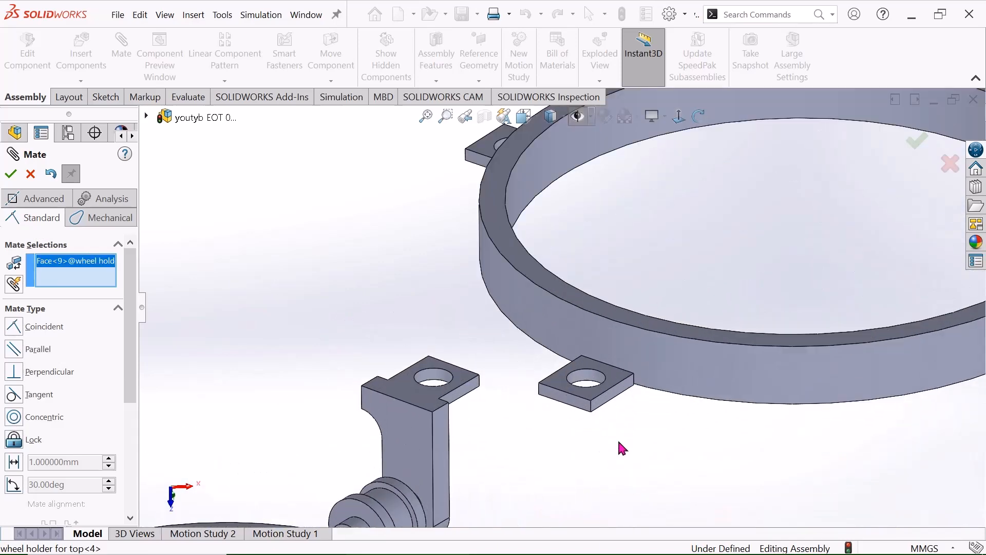
click(589, 379)
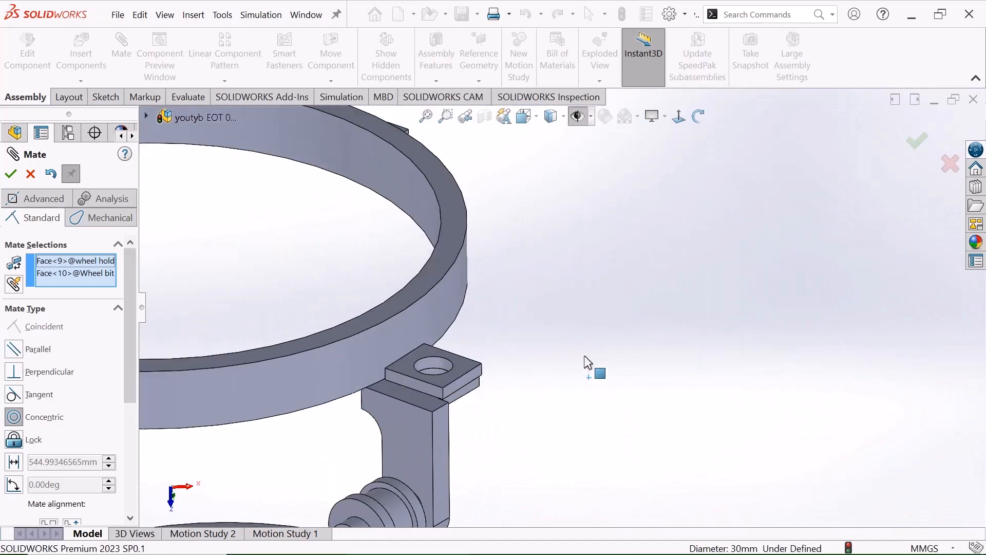
scroll(565, 355, down, 5)
scroll(555, 345, down, 3)
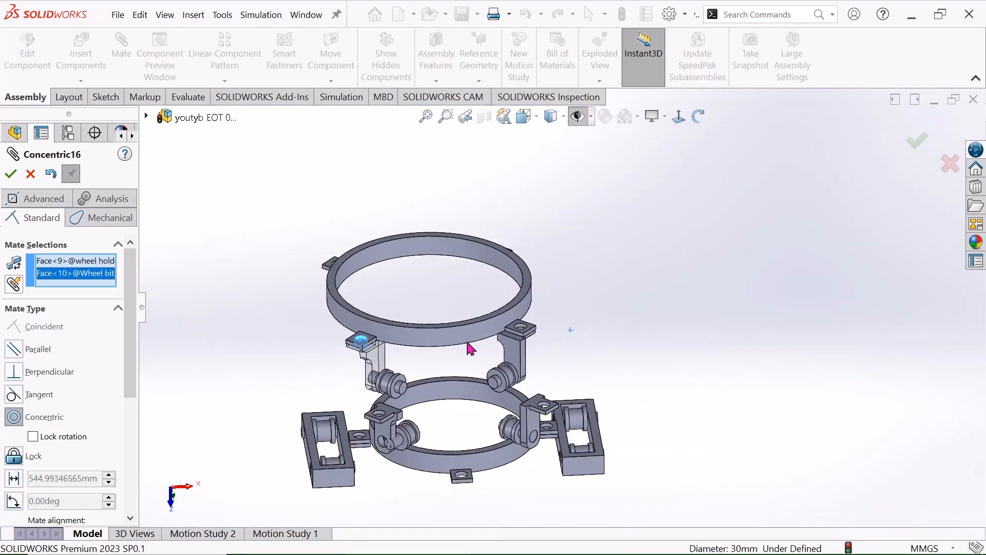
click(10, 174)
Reposition the upper ring with its mated wheel holder so that the ring sits above the lower ring and the other wheel holders.
scroll(302, 331, up, 2)
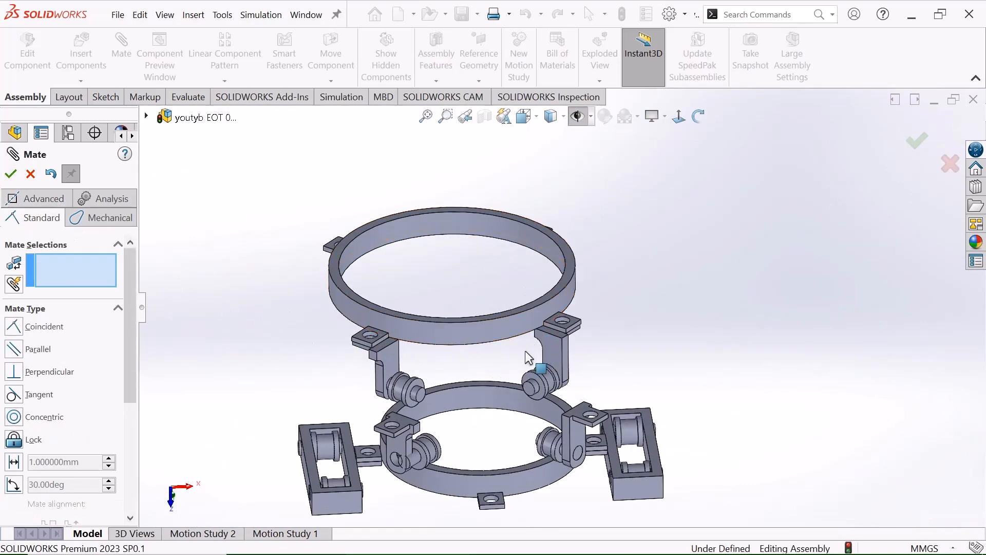
drag(529, 358, 468, 326)
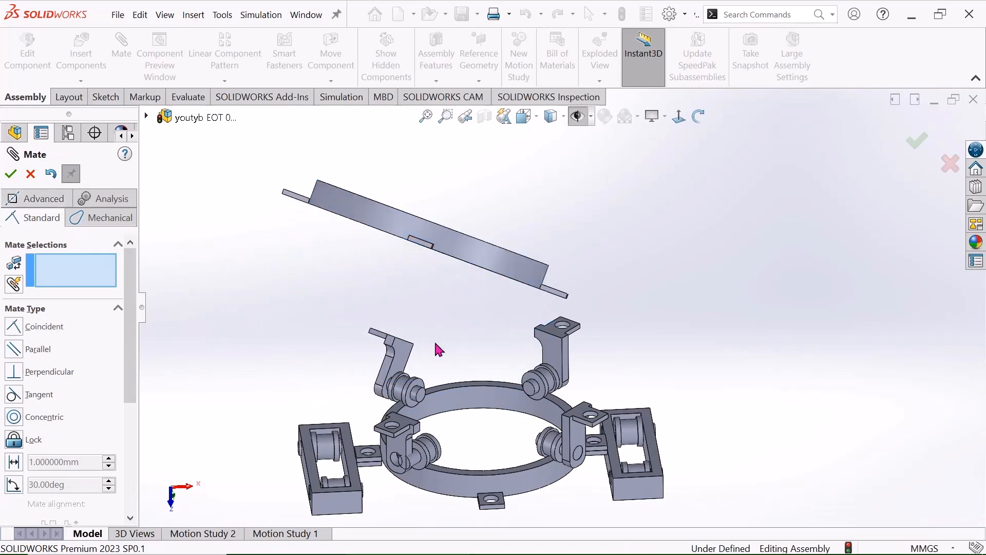
scroll(539, 231, down, 2)
drag(595, 237, 573, 253)
scroll(555, 286, up, 3)
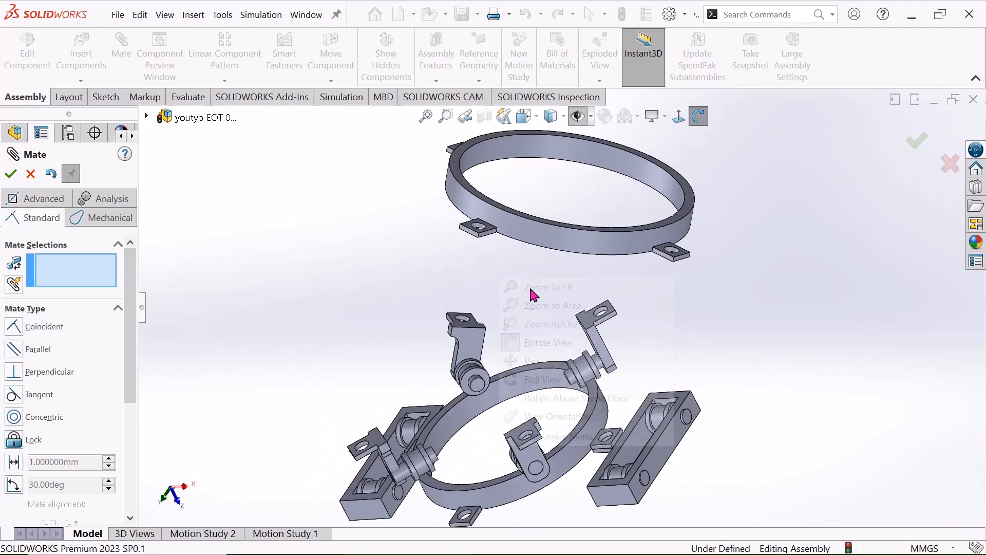
right_click(503, 277)
click(543, 342)
scroll(511, 362, up, 2)
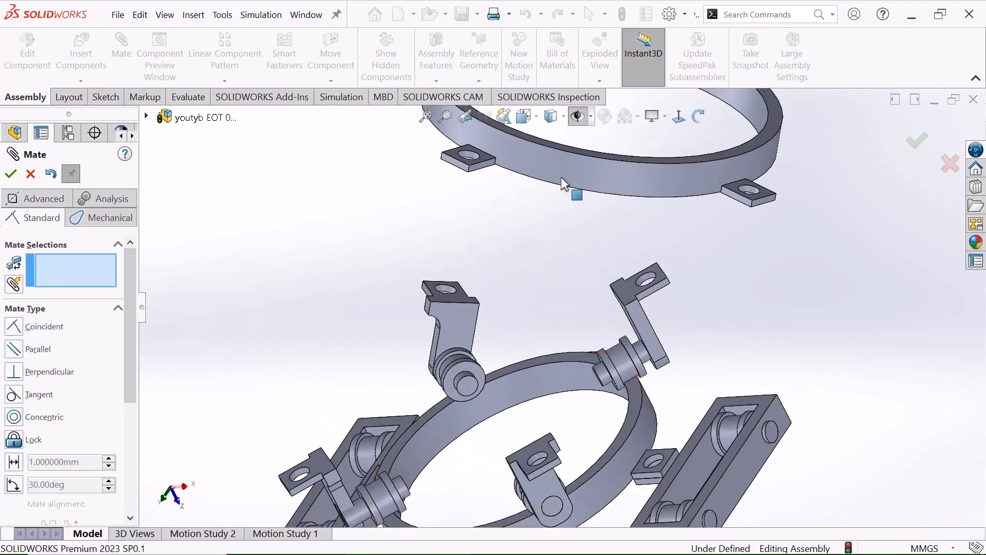
drag(568, 168, 487, 197)
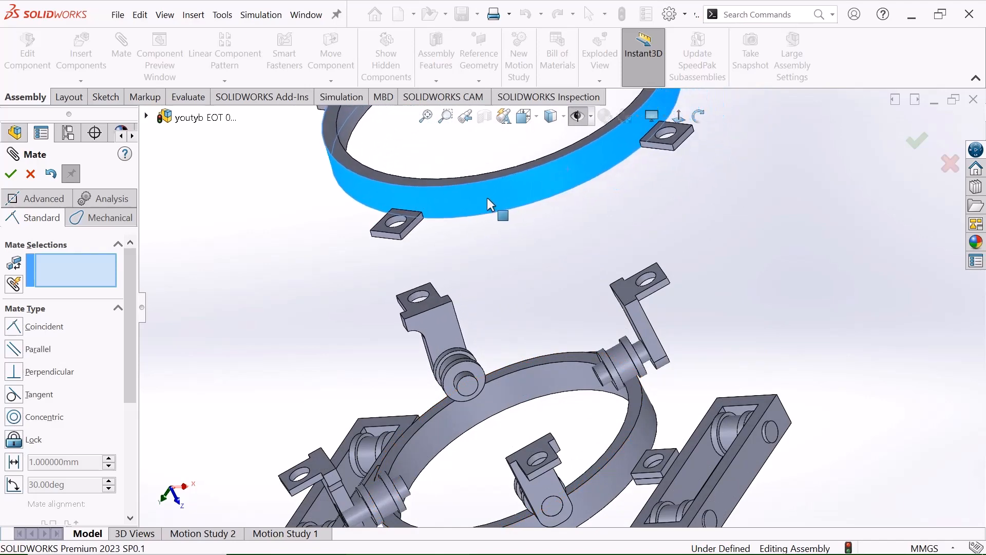
scroll(547, 286, down, 5)
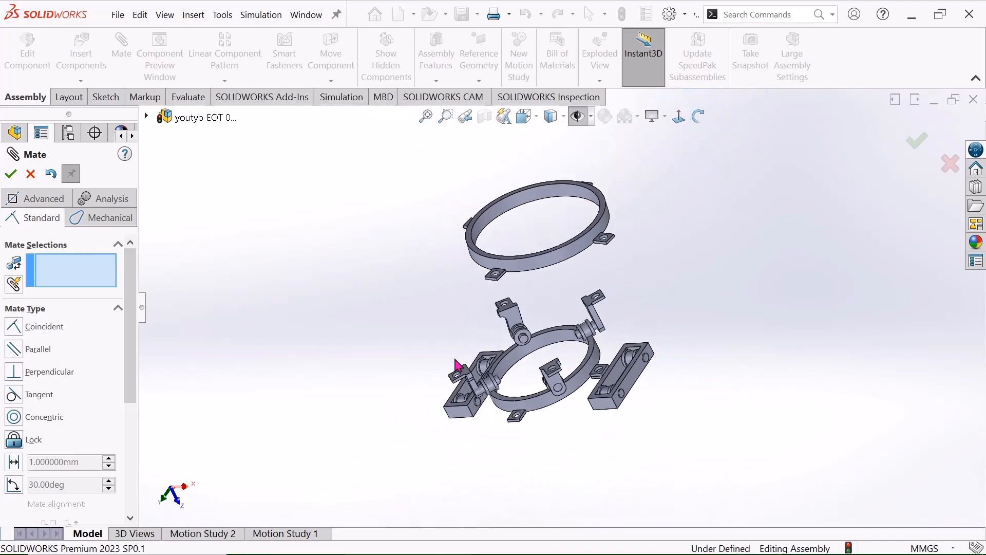
scroll(456, 353, up, 3)
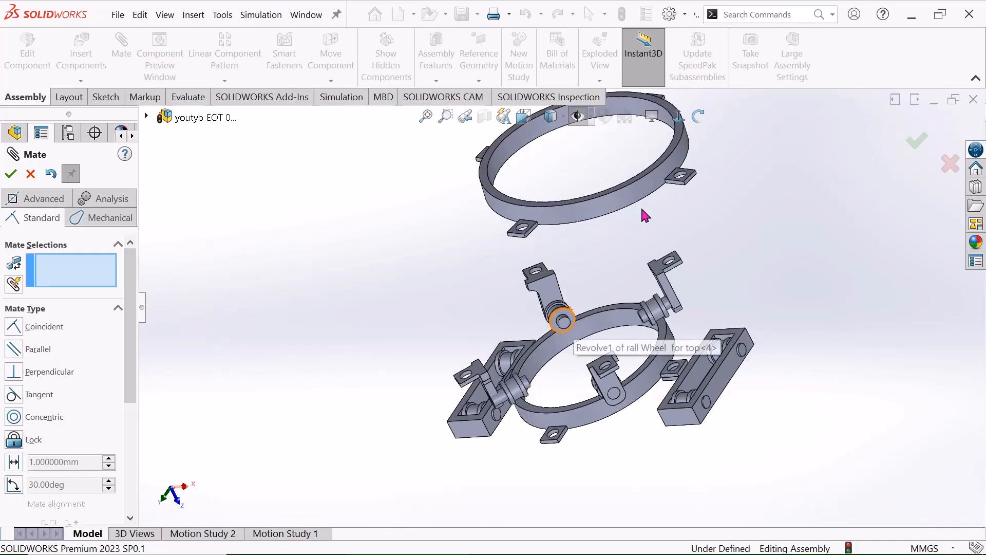
scroll(644, 203, down, 2)
drag(662, 184, 660, 198)
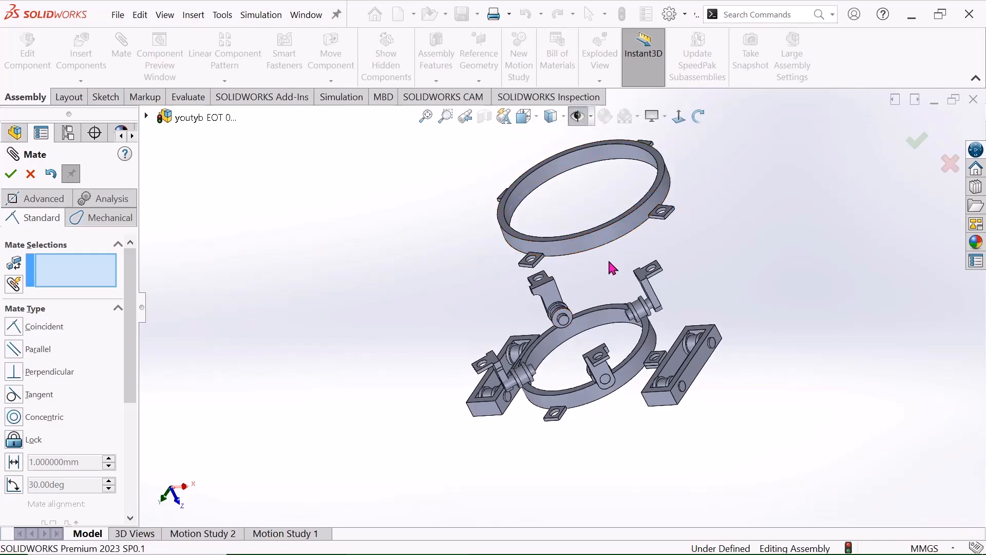
Add a concentric mate between a free tab hole of the upper ring and the mounting hole of the rear top wheel holder.
scroll(598, 257, up, 4)
scroll(420, 222, up, 3)
scroll(668, 176, down, 4)
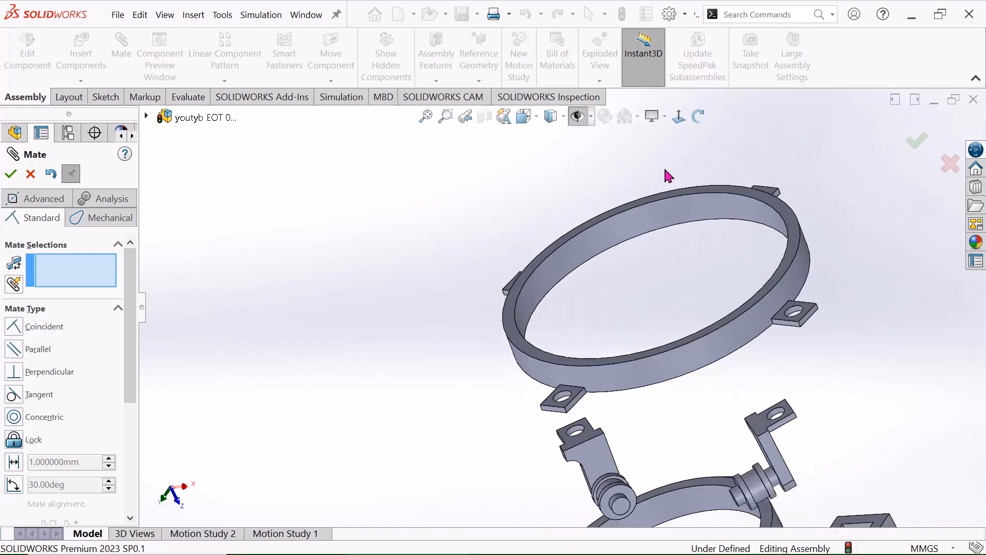
click(700, 119)
scroll(642, 257, down, 3)
drag(642, 267, 634, 384)
scroll(634, 384, up, 2)
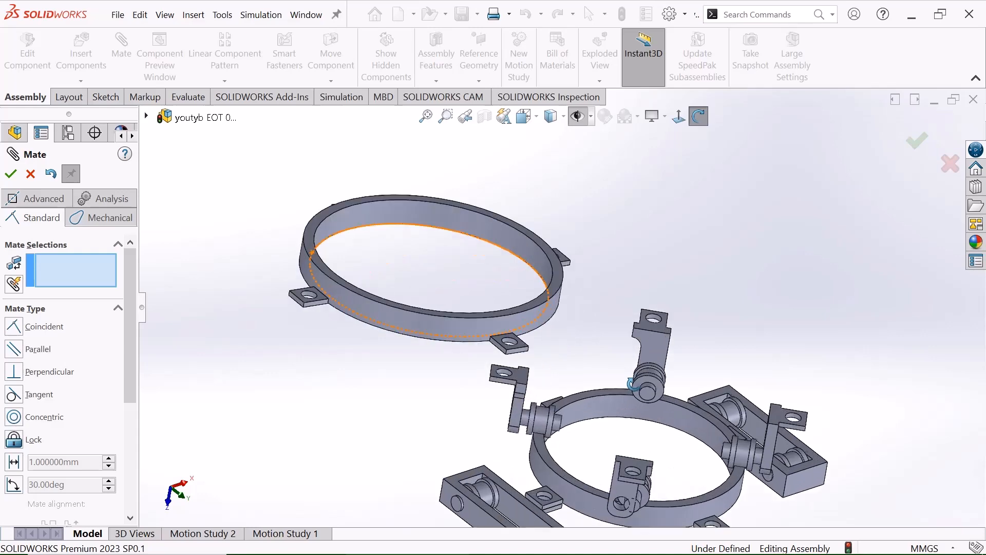
scroll(280, 289, up, 2)
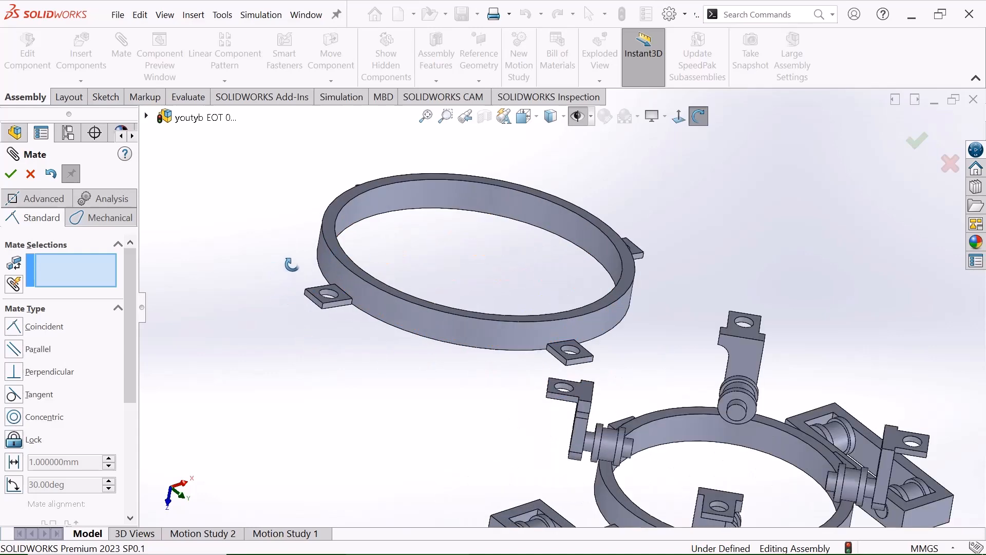
right_click(236, 252)
click(280, 318)
drag(387, 369, 296, 226)
scroll(307, 230, up, 3)
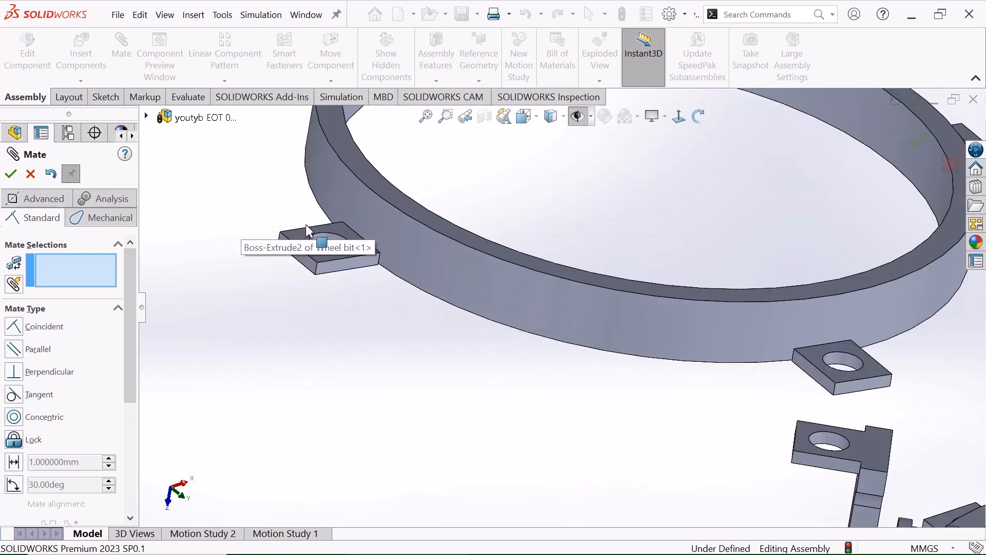
click(328, 239)
scroll(790, 434, down, 5)
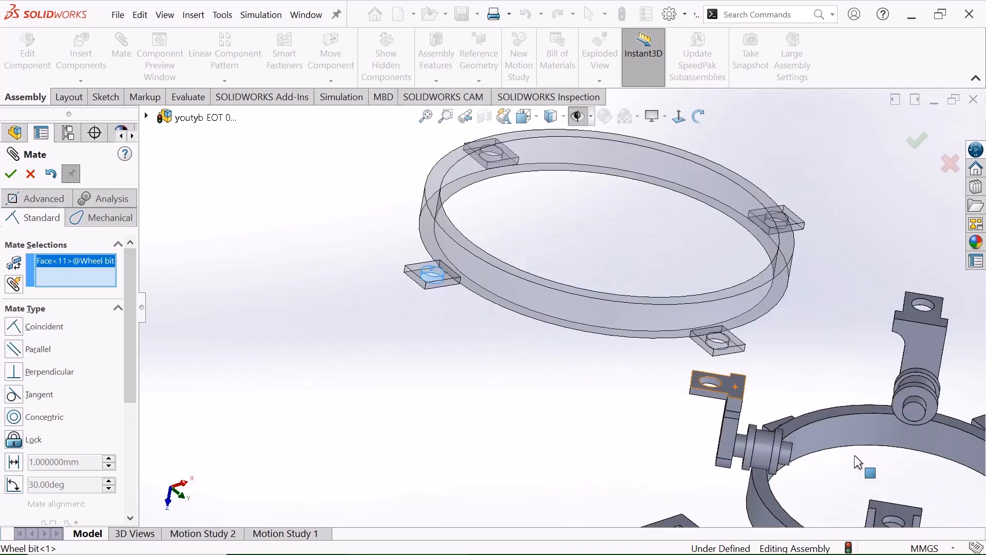
scroll(724, 304, up, 3)
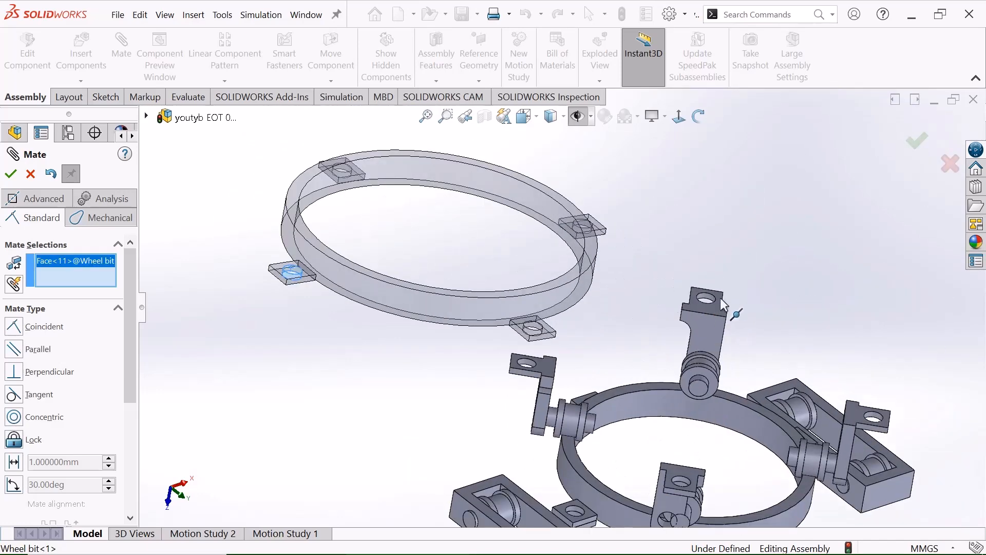
click(708, 295)
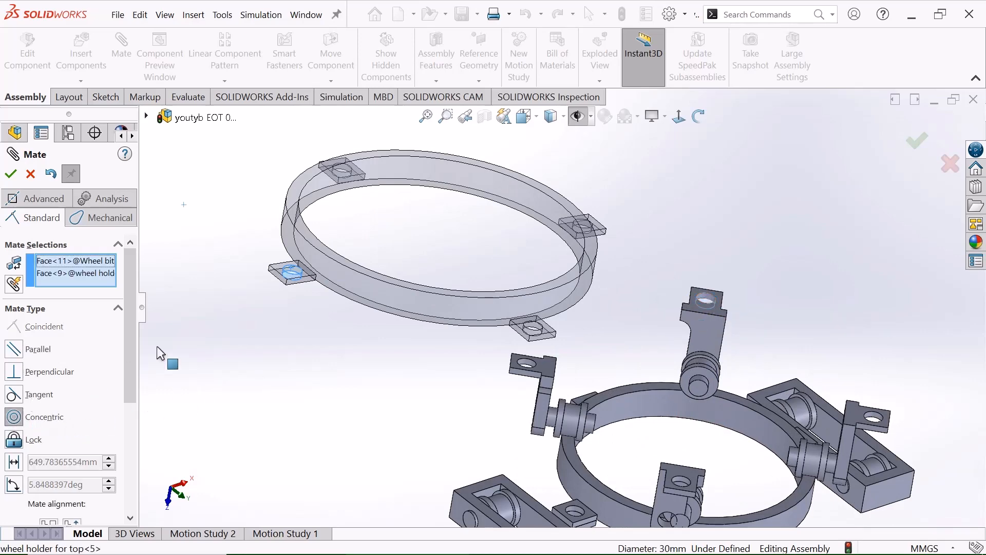
click(11, 175)
Add a parallel mate between the hole in the upper ring's front-right tab and the hole in the top wheel holder beneath it.
scroll(725, 393, down, 3)
scroll(667, 381, up, 5)
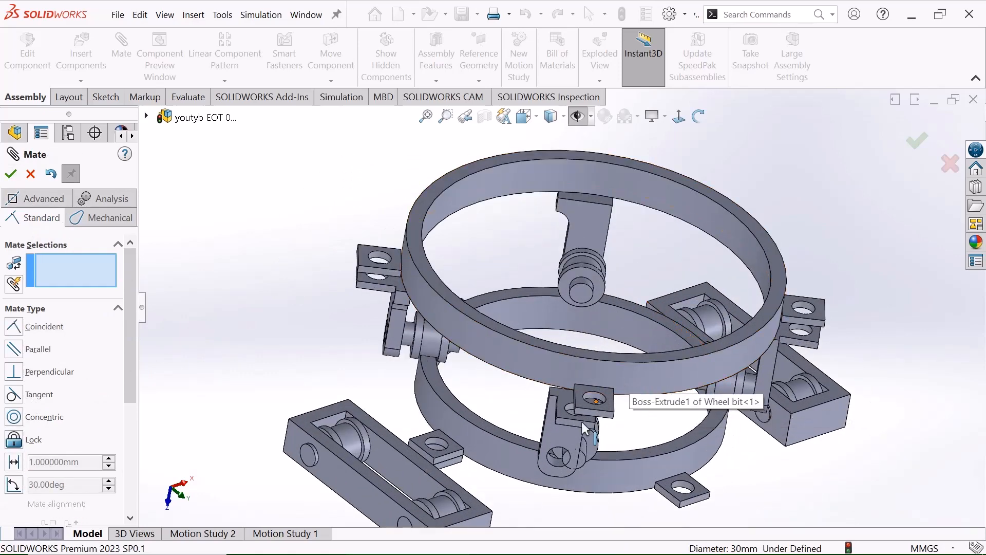
scroll(581, 400, down, 2)
click(697, 128)
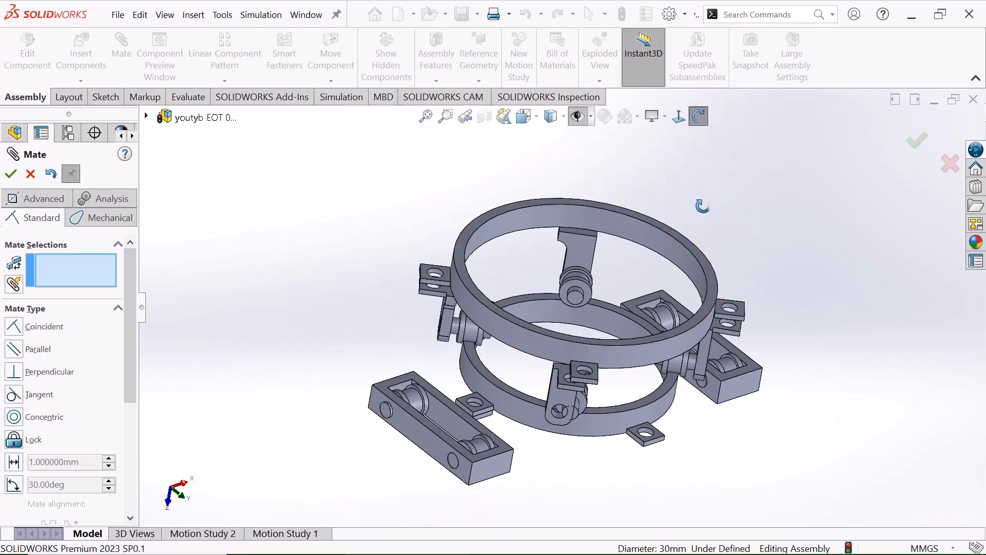
drag(700, 205, 477, 280)
right_click(221, 265)
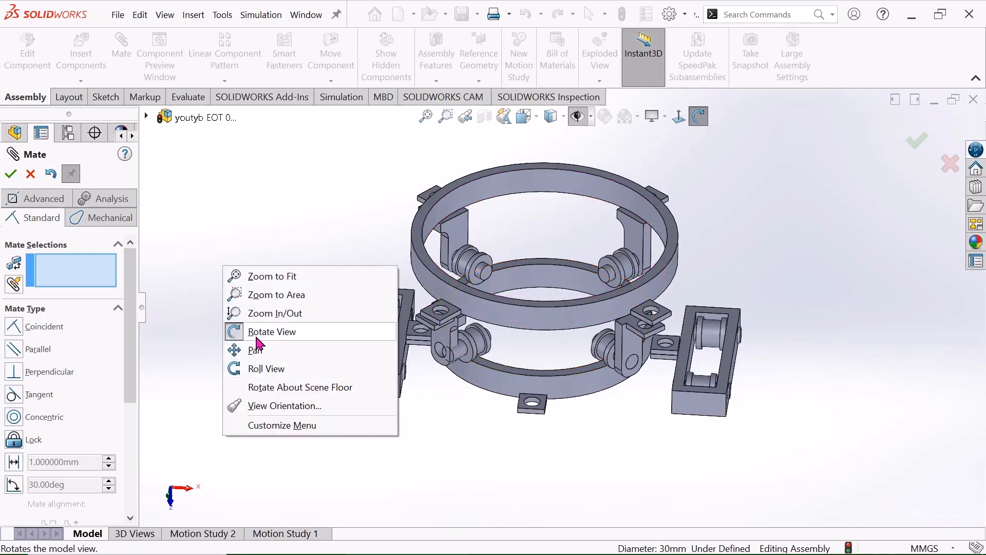
click(277, 326)
scroll(596, 358, down, 3)
click(693, 272)
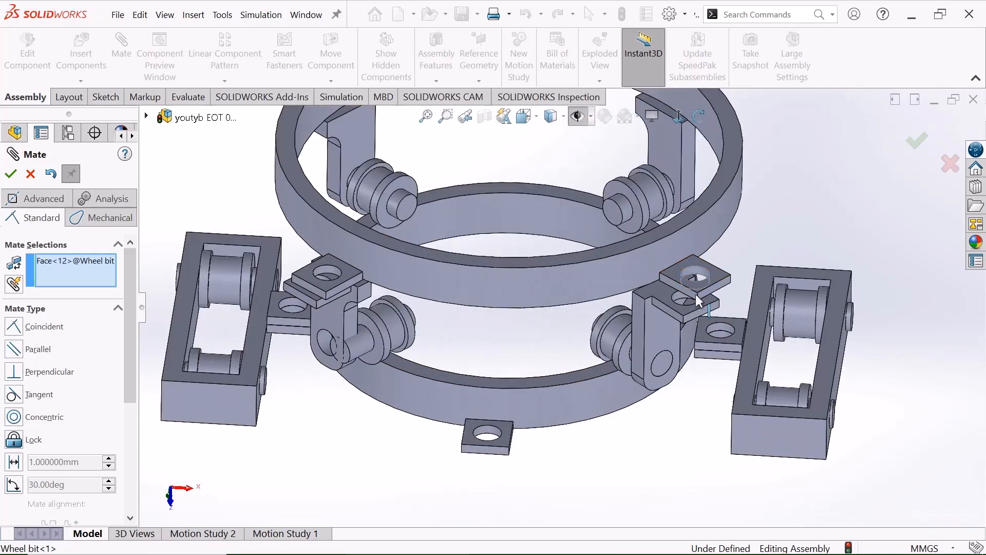
scroll(695, 294, down, 3)
click(657, 266)
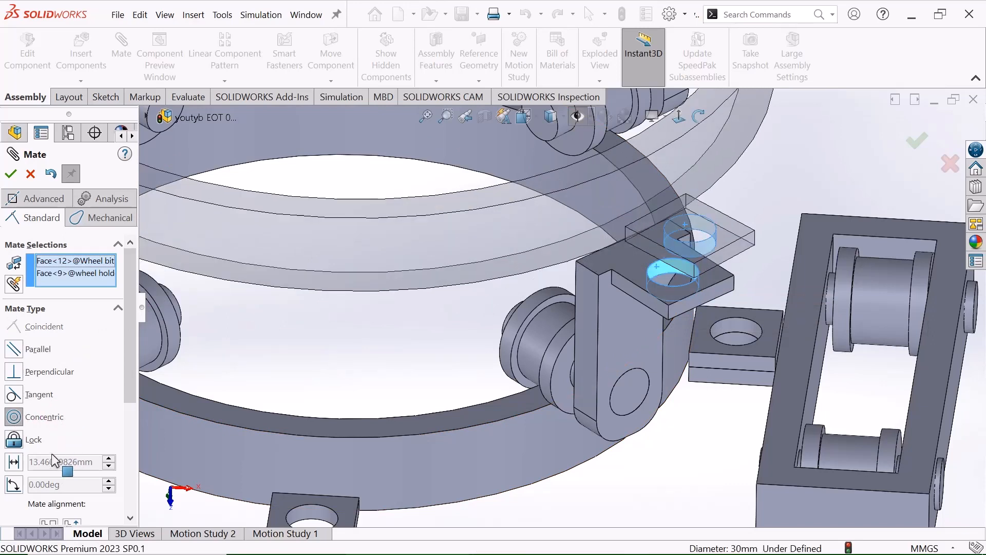
click(37, 349)
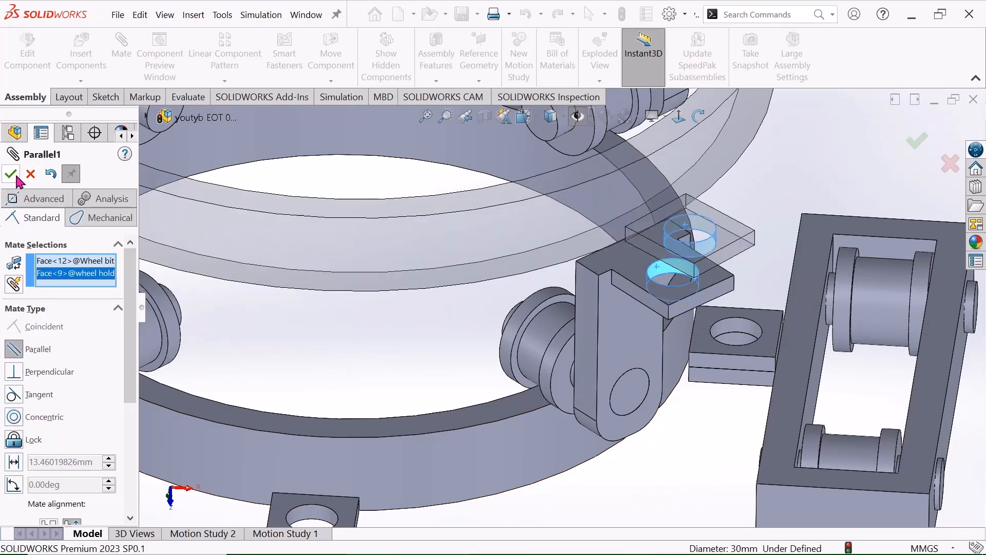
click(11, 174)
Examine how the upper ring's tabs line up with the top wheel holders around the assembly.
scroll(771, 204, up, 6)
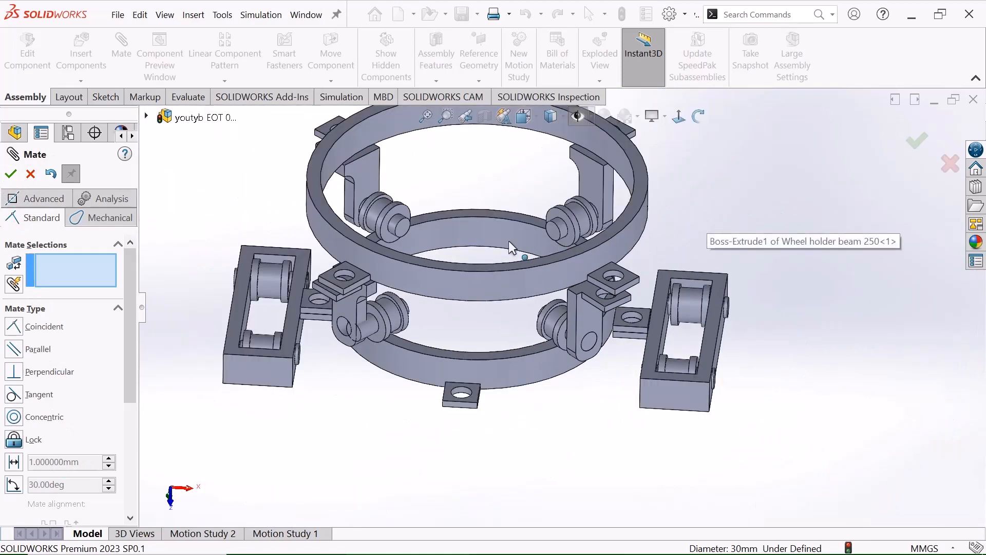
mouse_move(548, 245)
mouse_down()
mouse_move(603, 216)
mouse_move(553, 236)
mouse_up()
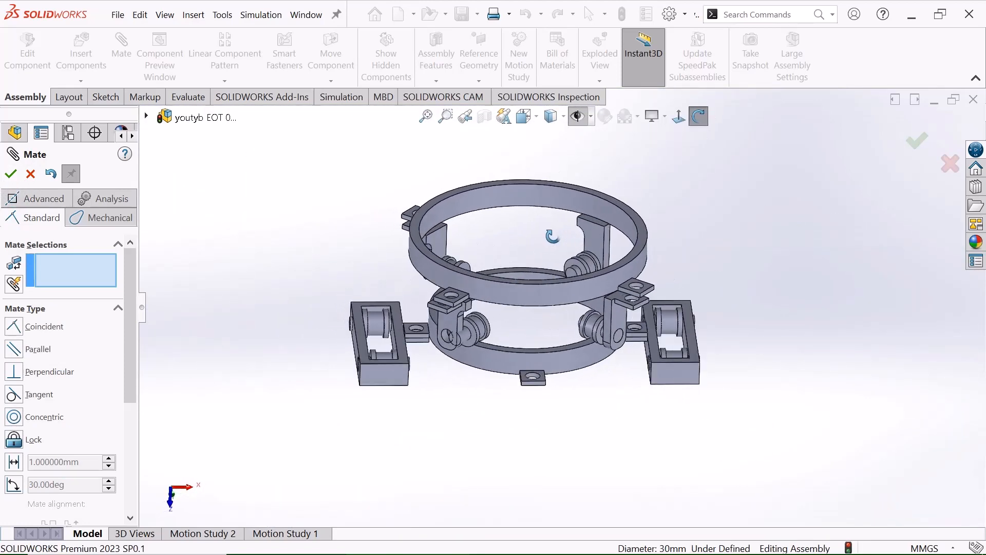
scroll(486, 282, down, 5)
right_click(203, 239)
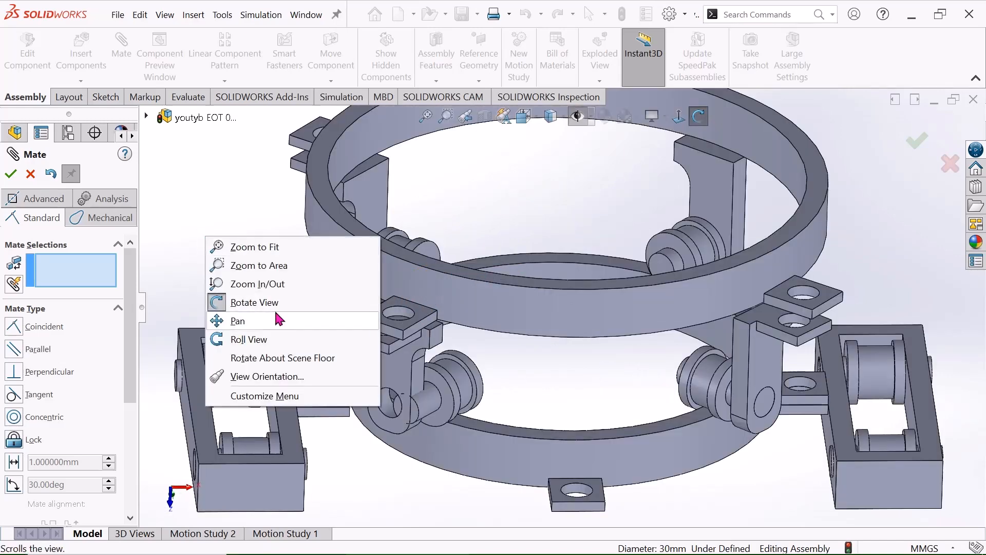
click(271, 302)
scroll(349, 345, down, 3)
scroll(483, 444, up, 3)
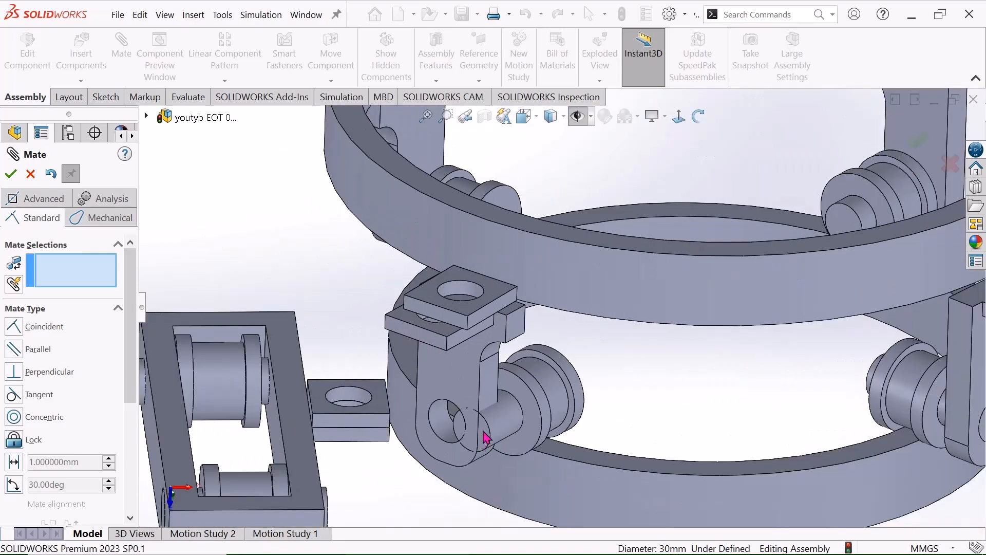
scroll(595, 392, up, 2)
scroll(667, 297, down, 2)
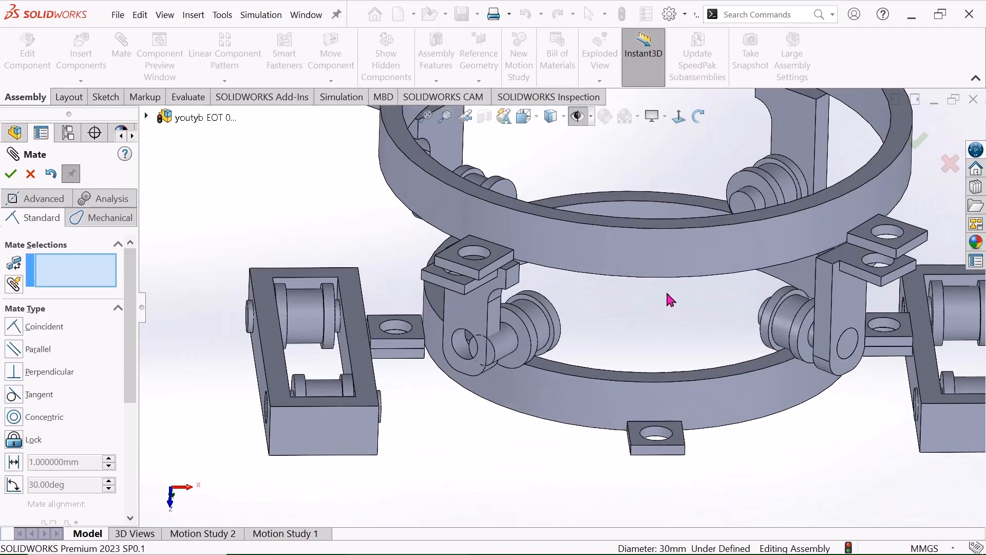
scroll(684, 293, up, 2)
scroll(717, 291, down, 3)
Mate the top face of the front-right wheel holder's mounting plate coincident with the underside of the upper ring's tab above it.
click(719, 287)
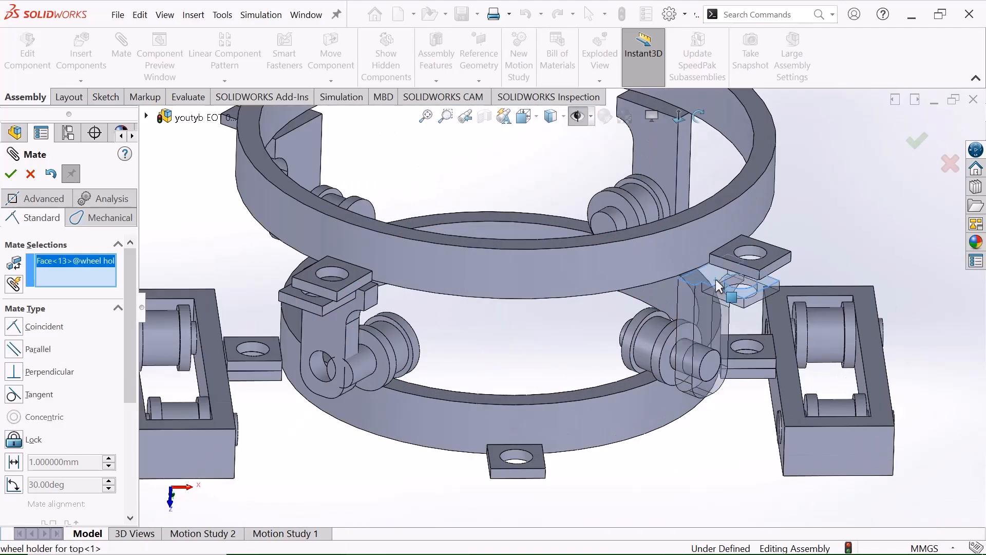
scroll(724, 277, up, 4)
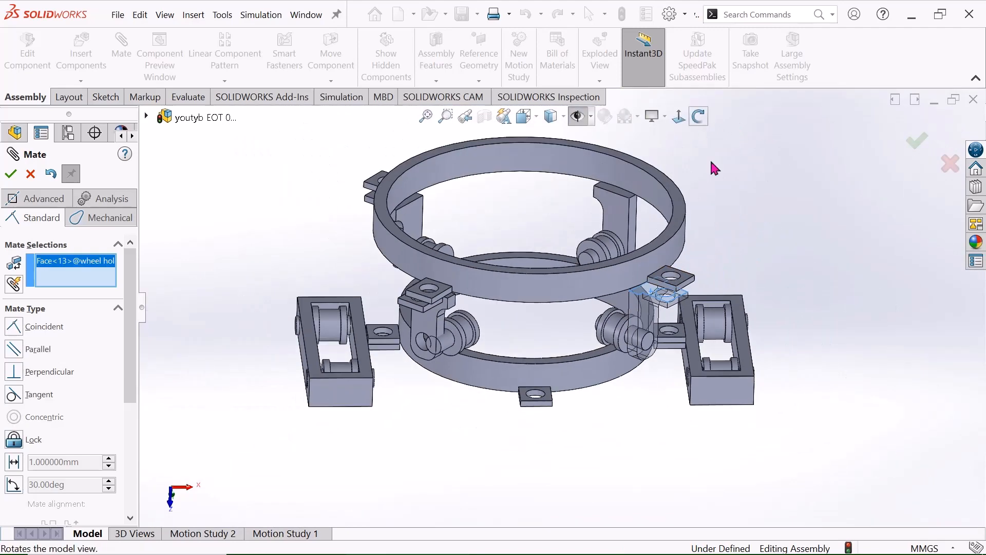
drag(715, 168, 703, 185)
scroll(536, 296, down, 5)
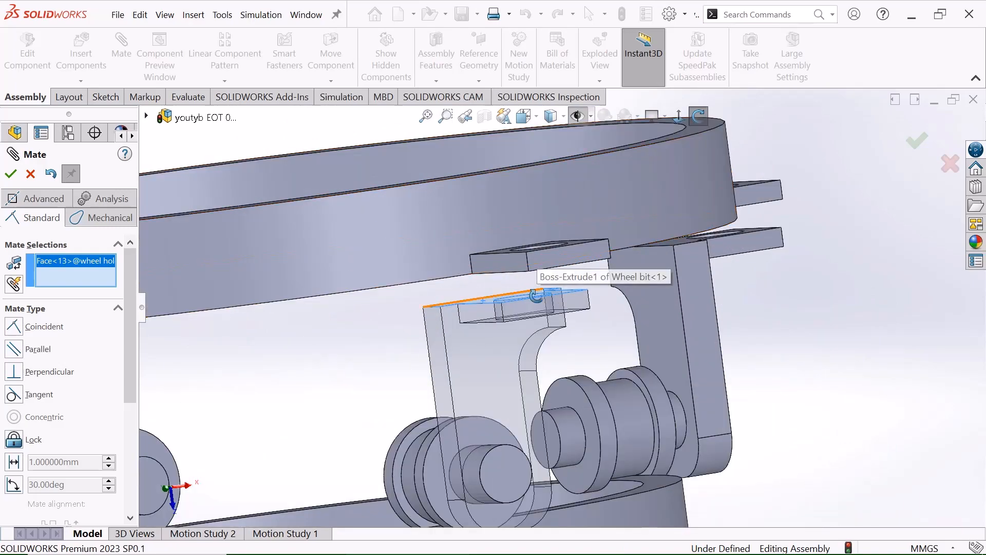
drag(543, 279, 574, 280)
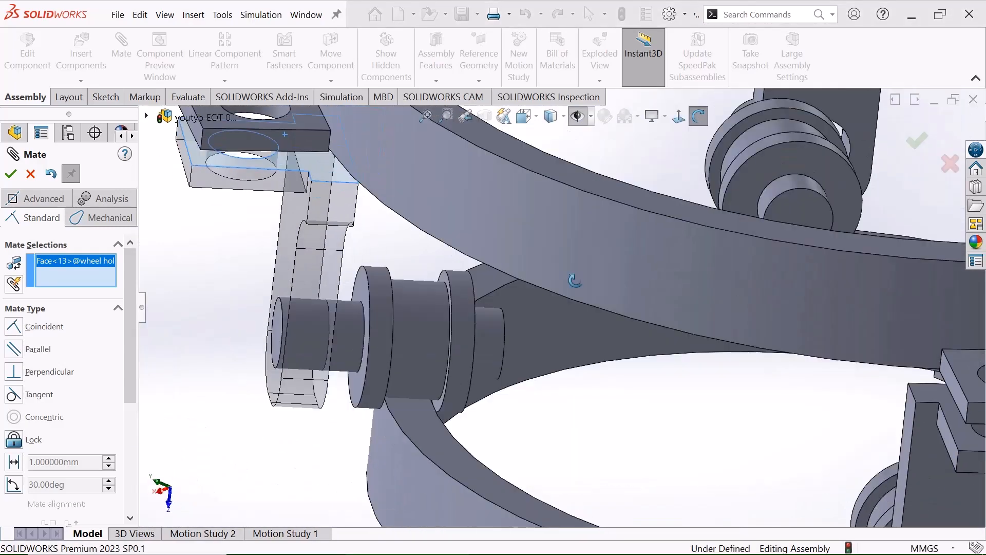
scroll(575, 280, up, 3)
scroll(469, 293, down, 3)
scroll(456, 245, down, 2)
scroll(474, 201, down, 2)
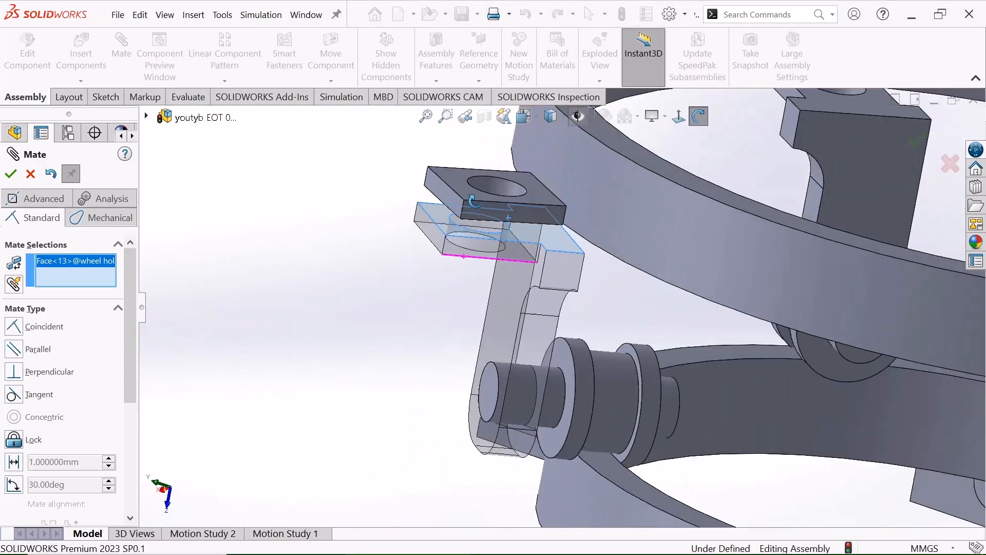
drag(473, 202, 493, 236)
click(698, 116)
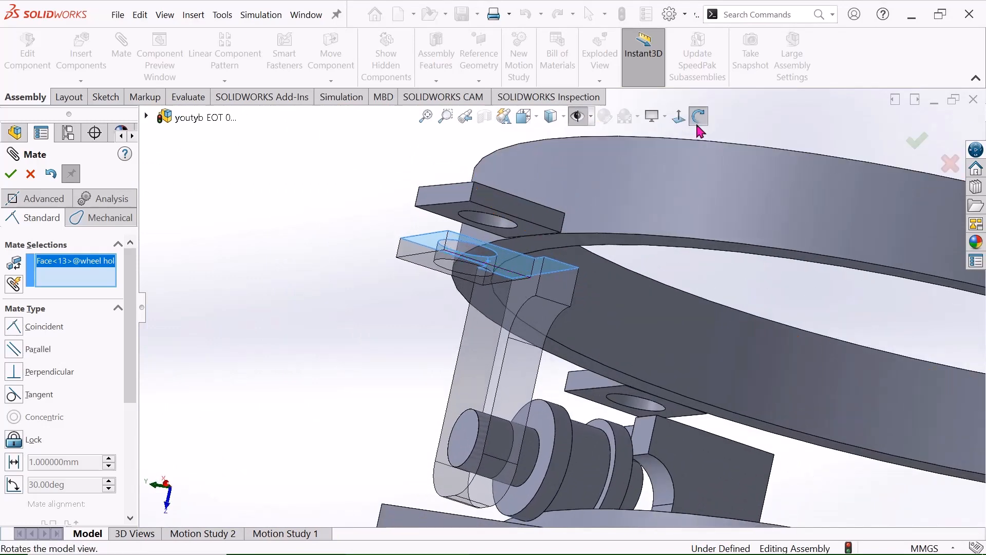
click(465, 219)
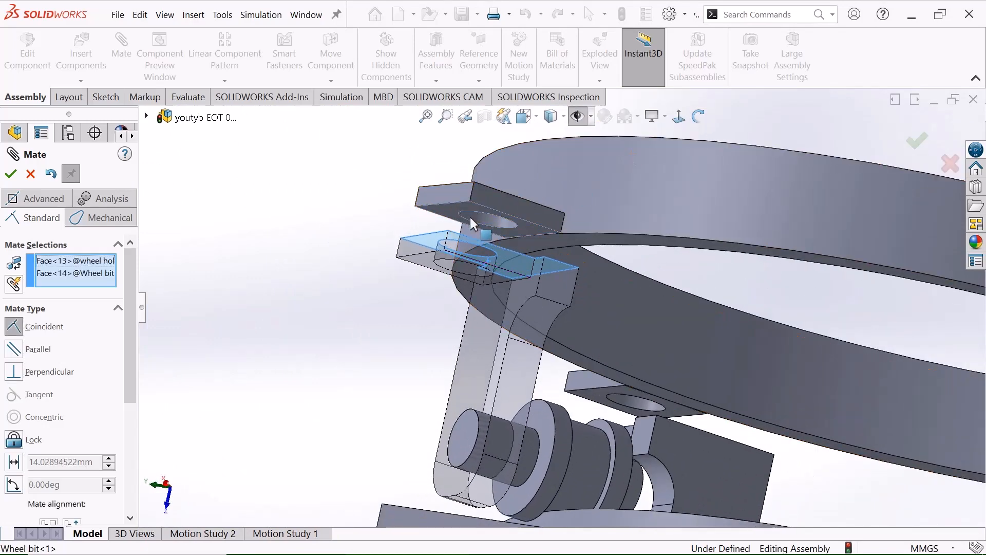
click(12, 326)
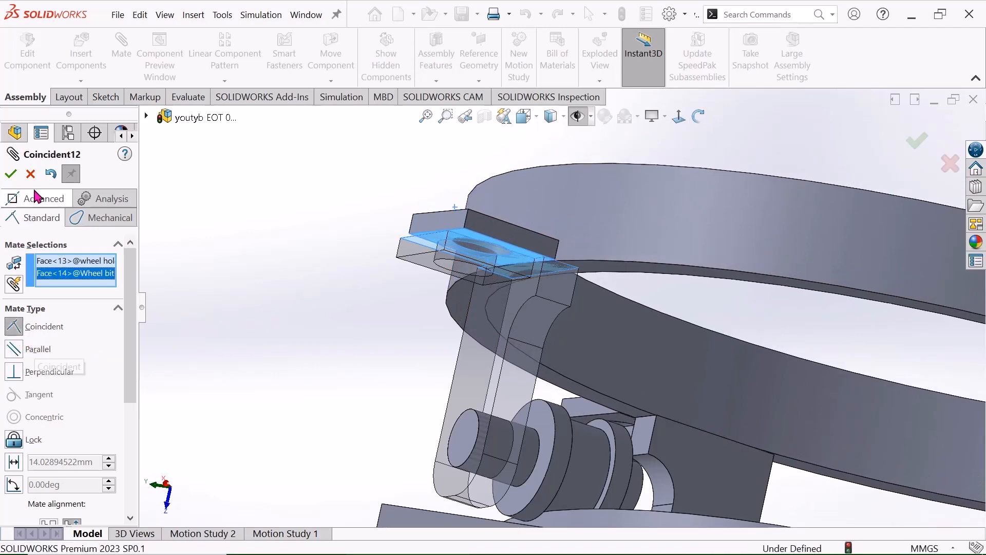
click(10, 173)
key(f)
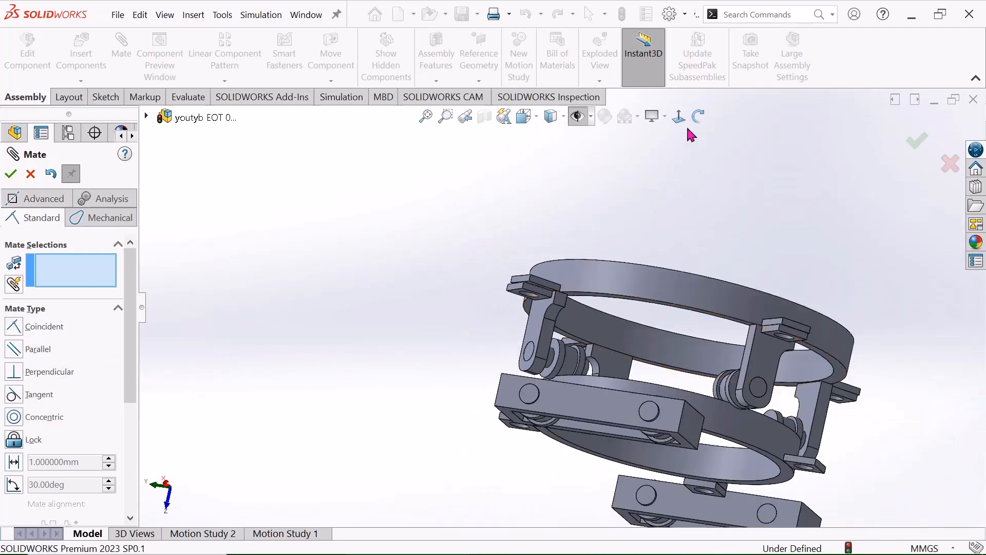
Try to mate the side face of the right wheel holder's mounting plate coincident with the side face of the upper ring's tab above it.
click(699, 116)
drag(689, 171, 537, 331)
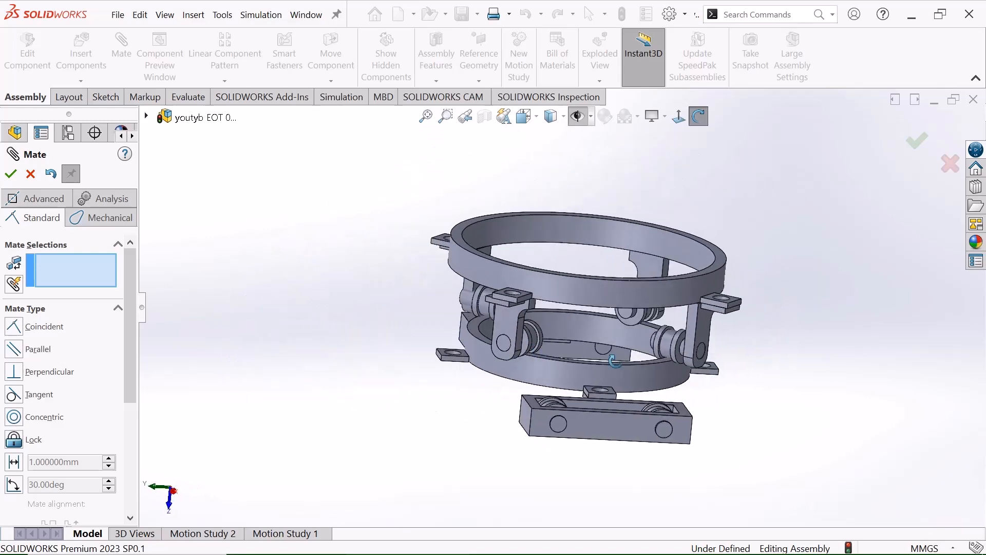
scroll(678, 282, down, 5)
right_click(812, 181)
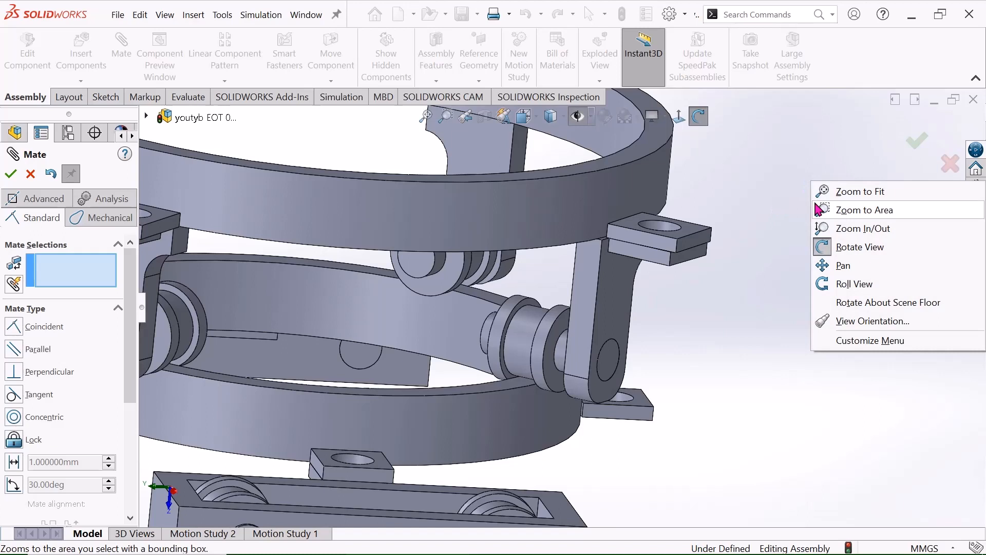
click(834, 247)
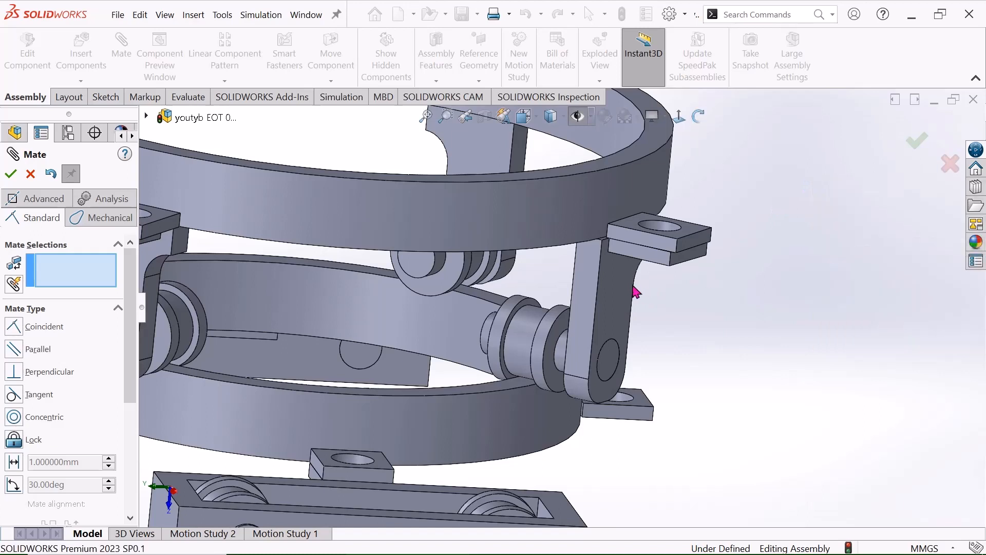
click(636, 248)
click(639, 234)
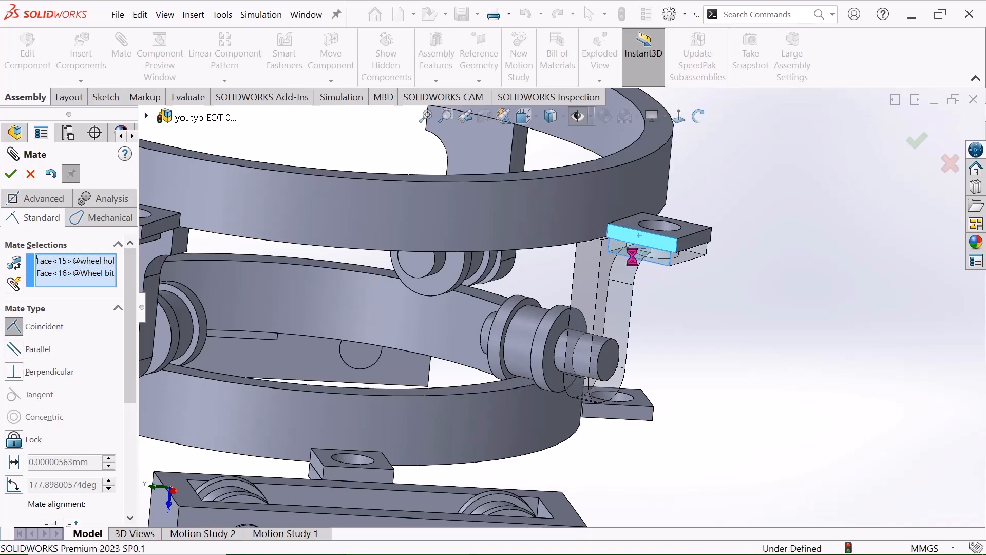
click(19, 331)
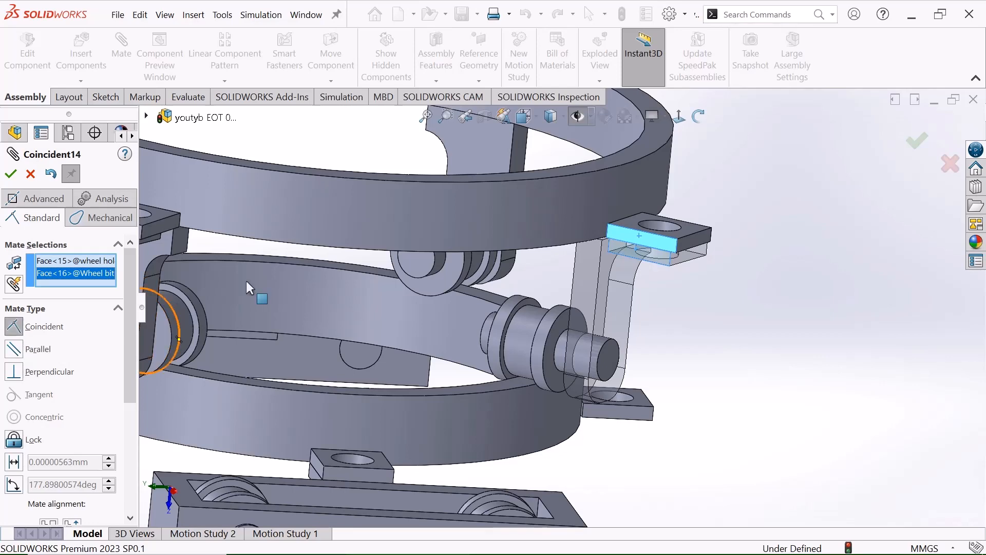
click(11, 174)
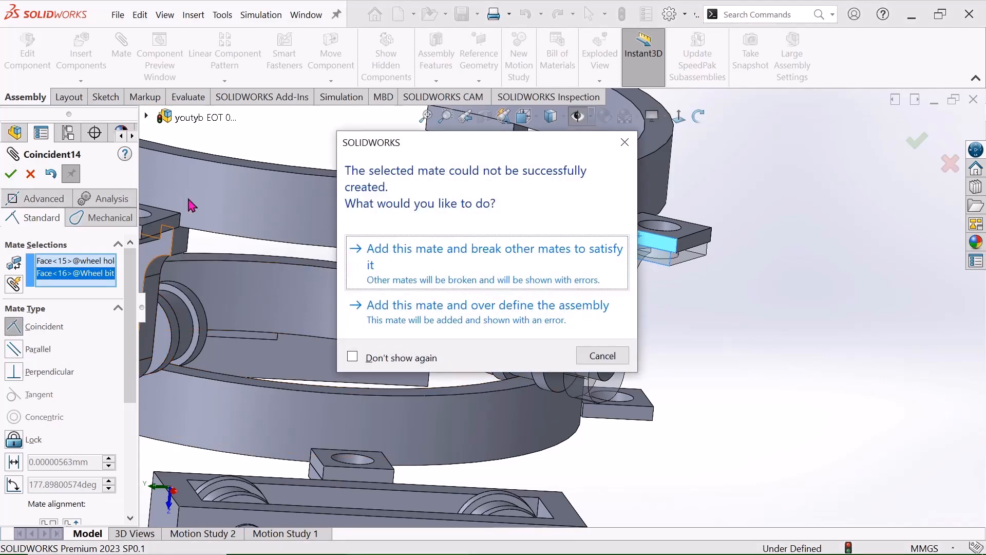
click(35, 177)
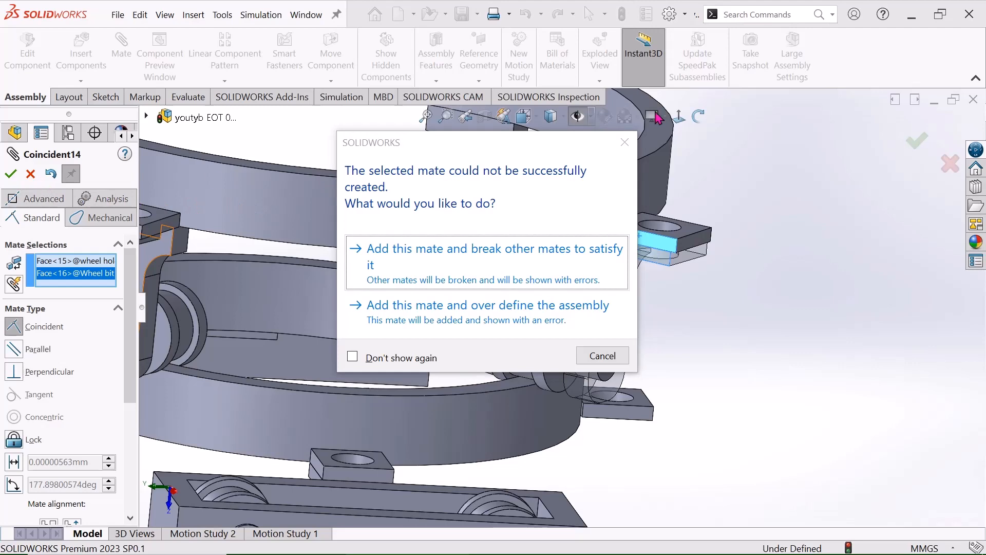
click(625, 142)
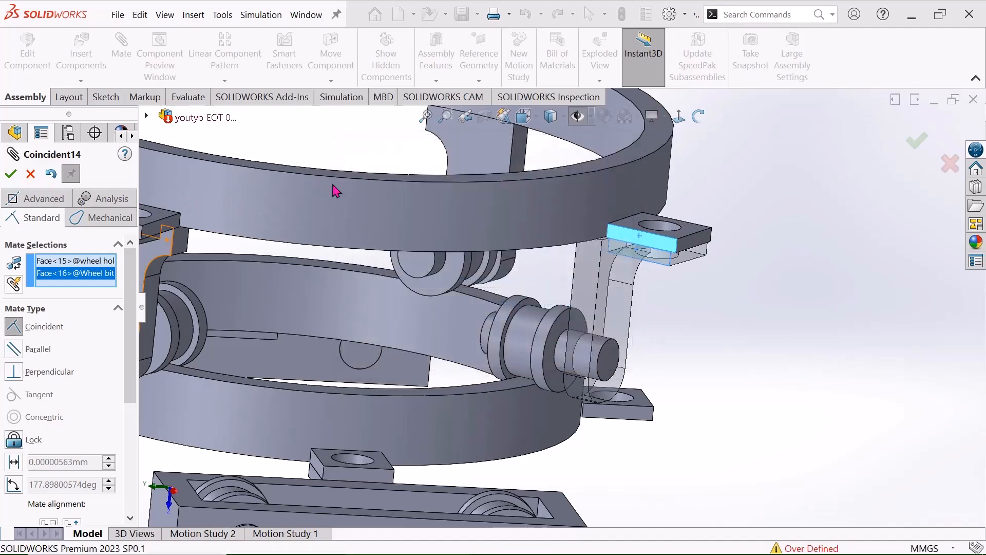
click(34, 177)
click(35, 177)
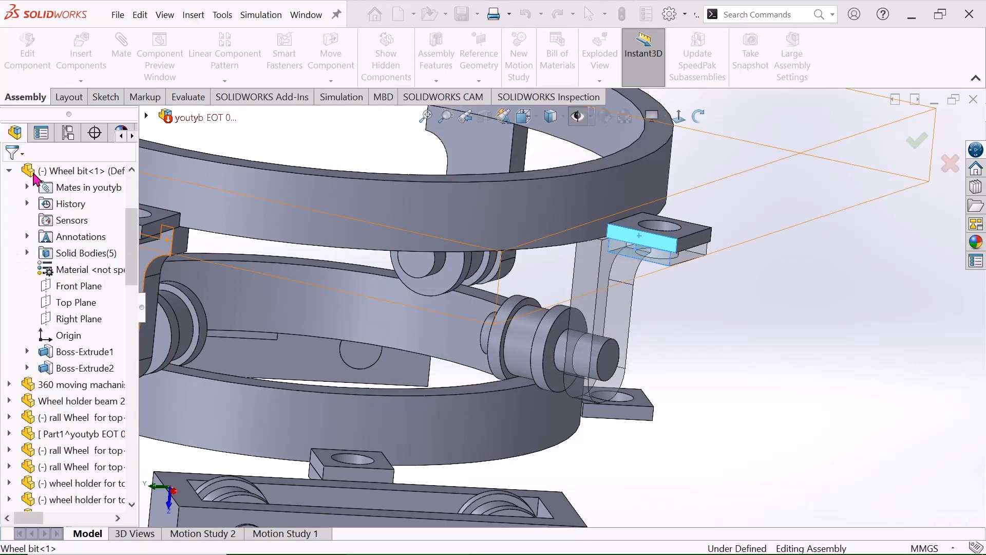
Examine how the top wheel holders and rail wheels sit between the upper ring's tabs and the lower ring.
scroll(685, 210, up, 5)
click(739, 210)
scroll(686, 158, up, 3)
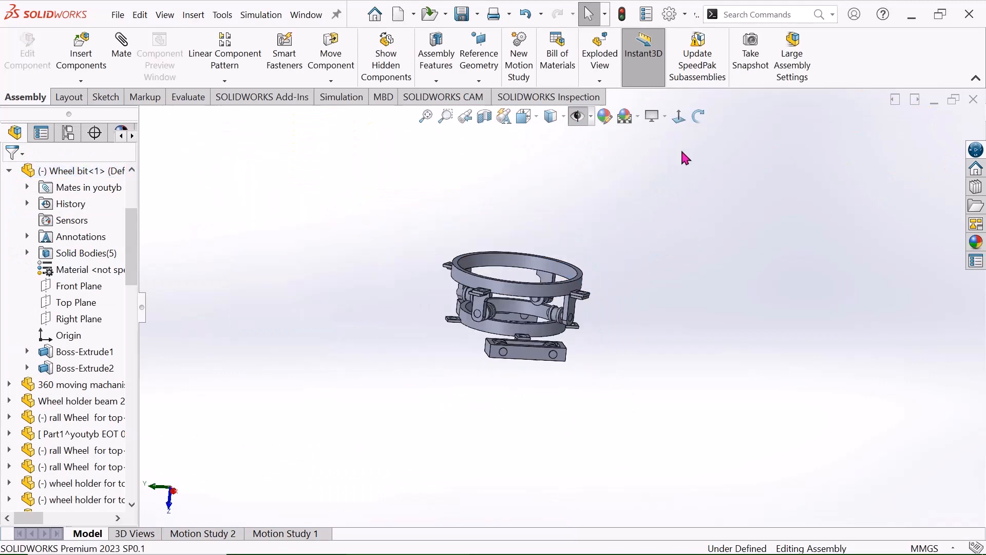
click(699, 116)
drag(616, 241, 306, 350)
scroll(508, 269, down, 6)
scroll(306, 350, up, 3)
drag(359, 316, 303, 270)
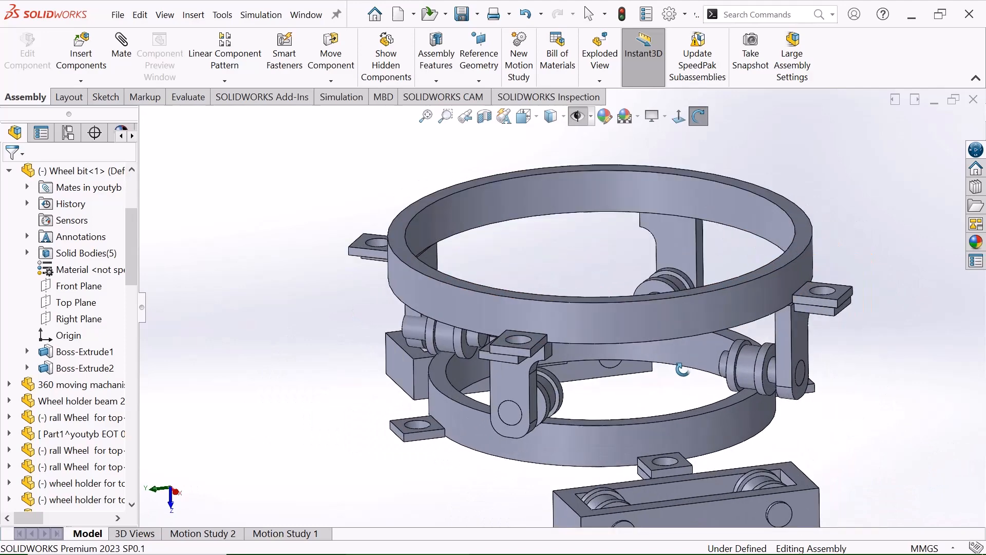
right_click(252, 278)
click(291, 290)
scroll(854, 398, down, 3)
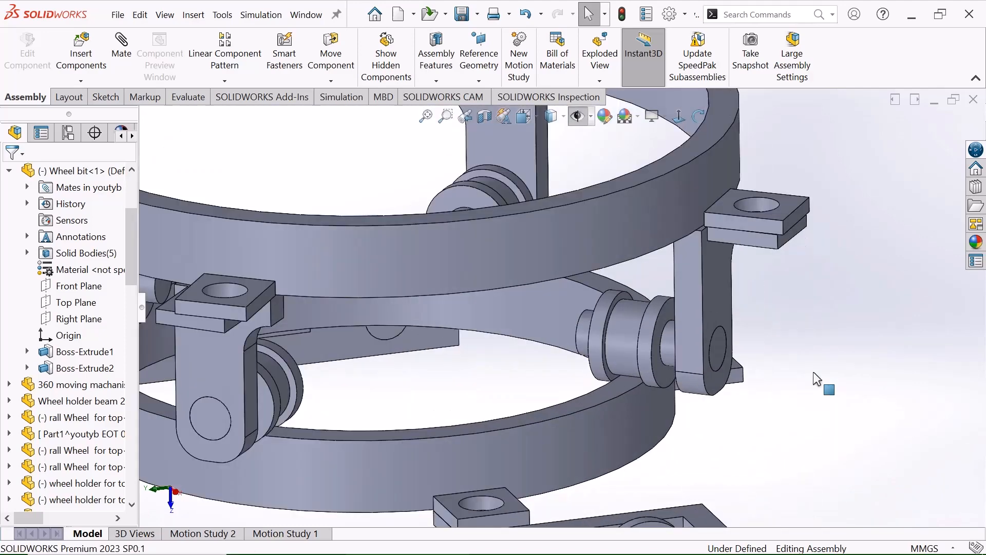
scroll(637, 333, up, 3)
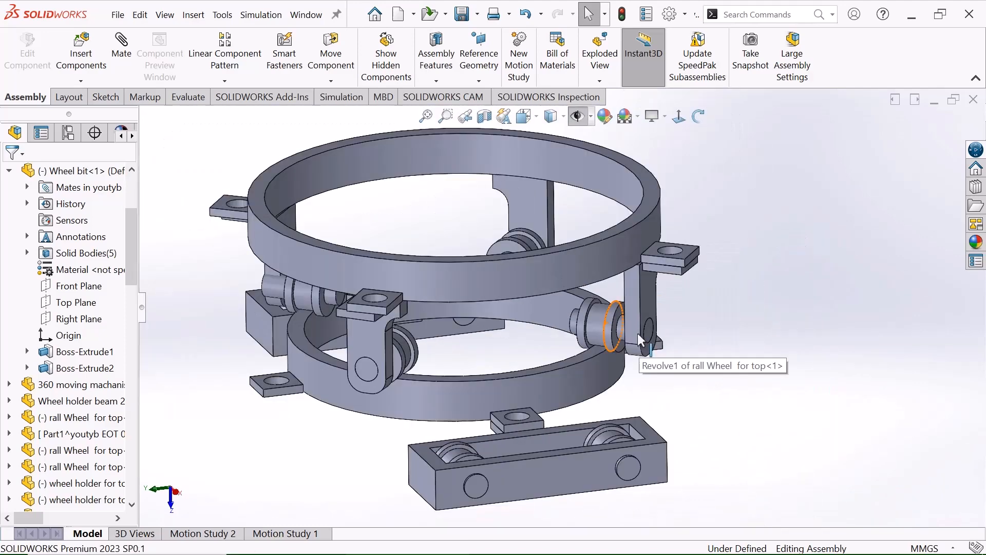
click(603, 316)
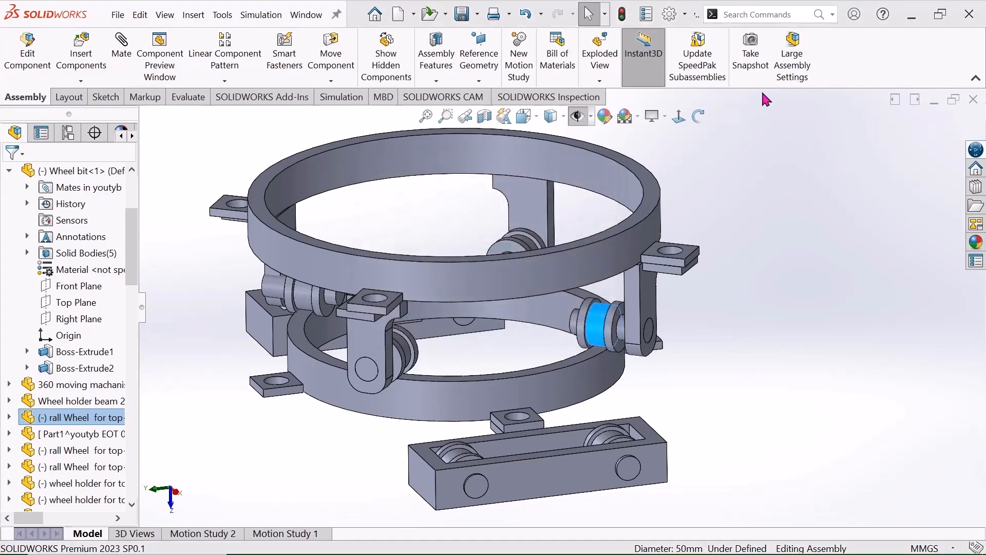
click(753, 291)
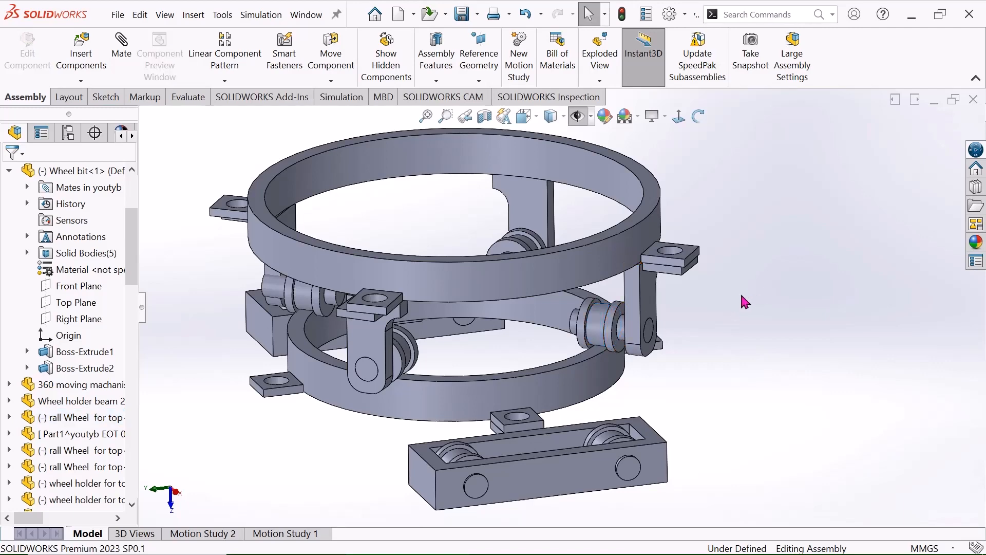
Inspect the ring assembly from its other sides, including a close look at the top wheel holder near the wheel beam.
scroll(686, 264, up, 3)
click(699, 116)
drag(689, 169, 271, 270)
right_click(269, 272)
click(281, 281)
scroll(479, 294, down, 3)
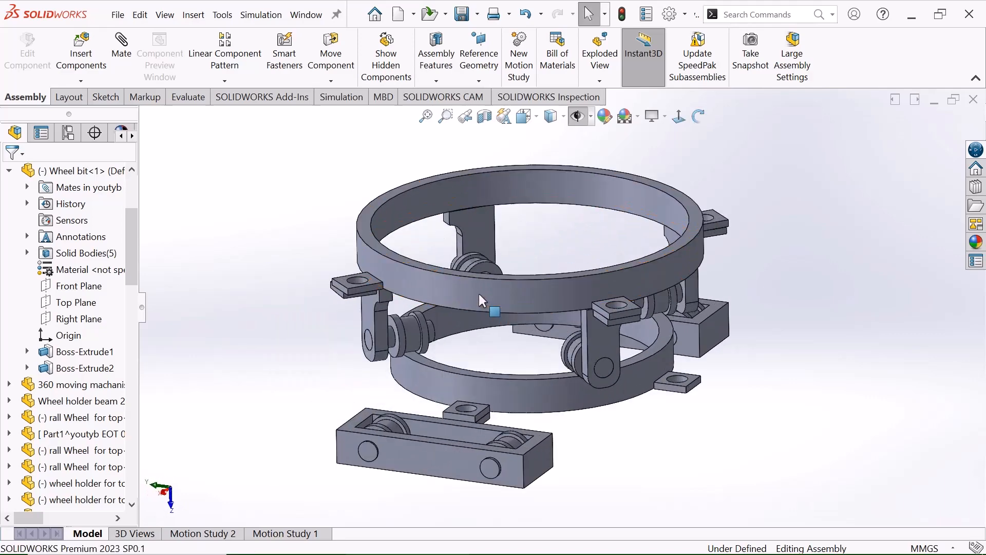
scroll(411, 349, down, 1)
scroll(413, 331, up, 2)
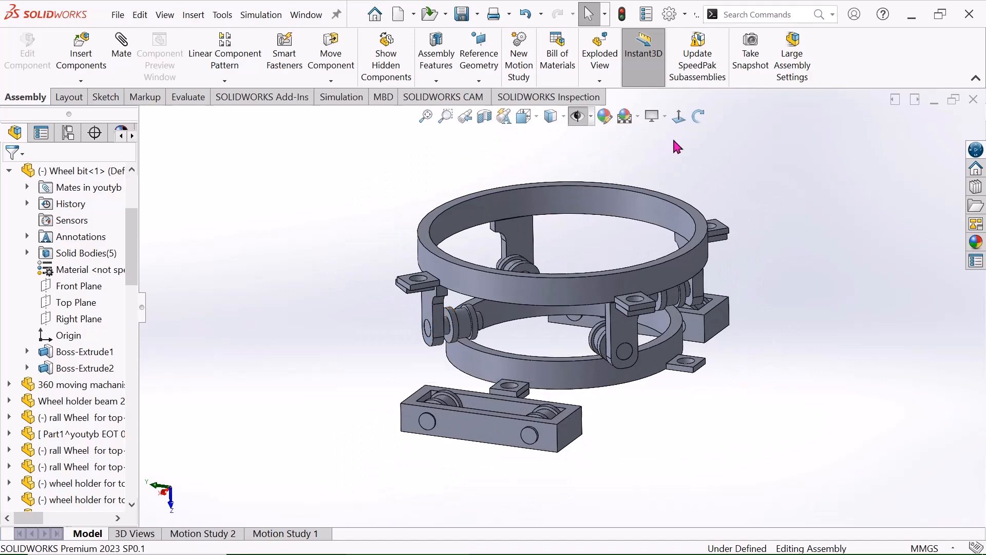
click(702, 124)
drag(557, 233, 693, 262)
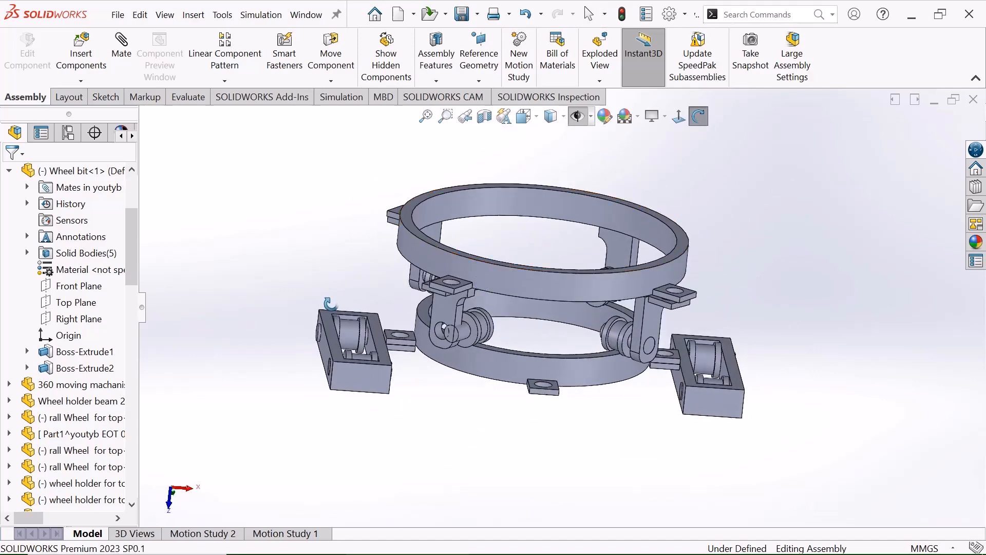
scroll(335, 298, down, 5)
right_click(384, 227)
click(422, 241)
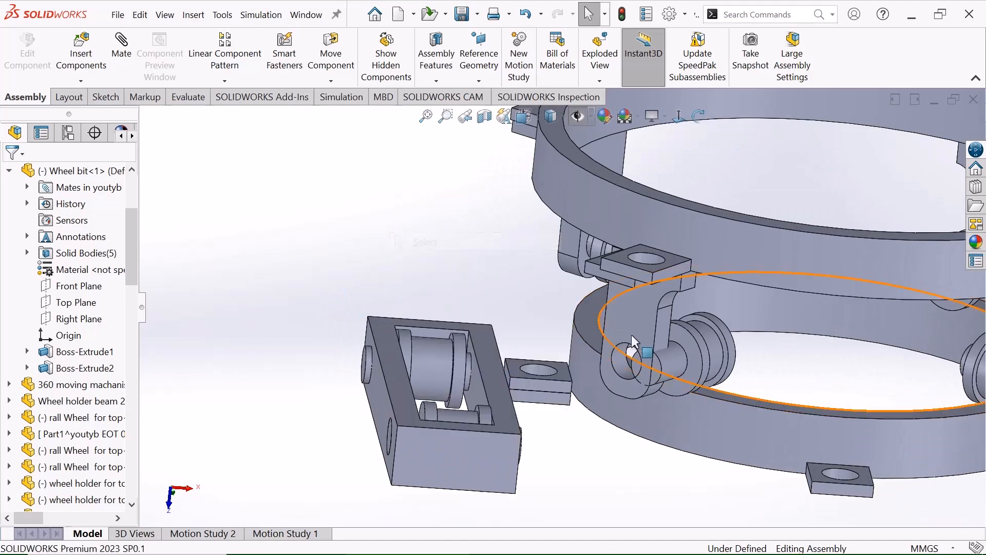
scroll(631, 335, up, 3)
scroll(676, 317, up, 3)
scroll(678, 224, down, 2)
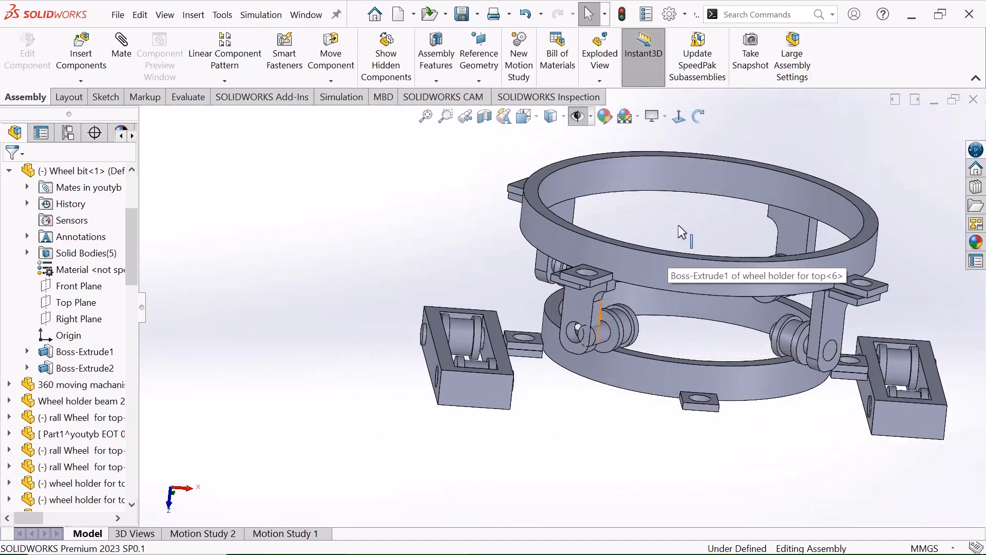
Examine the front wheel holder's alignment with the upper ring's tab and the wheel beams' position around the lower ring.
scroll(688, 195, up, 2)
middle_drag(612, 212, 516, 349)
scroll(560, 281, down, 5)
scroll(559, 282, up, 3)
scroll(657, 345, up, 5)
scroll(504, 341, down, 2)
scroll(803, 402, up, 2)
scroll(791, 374, down, 2)
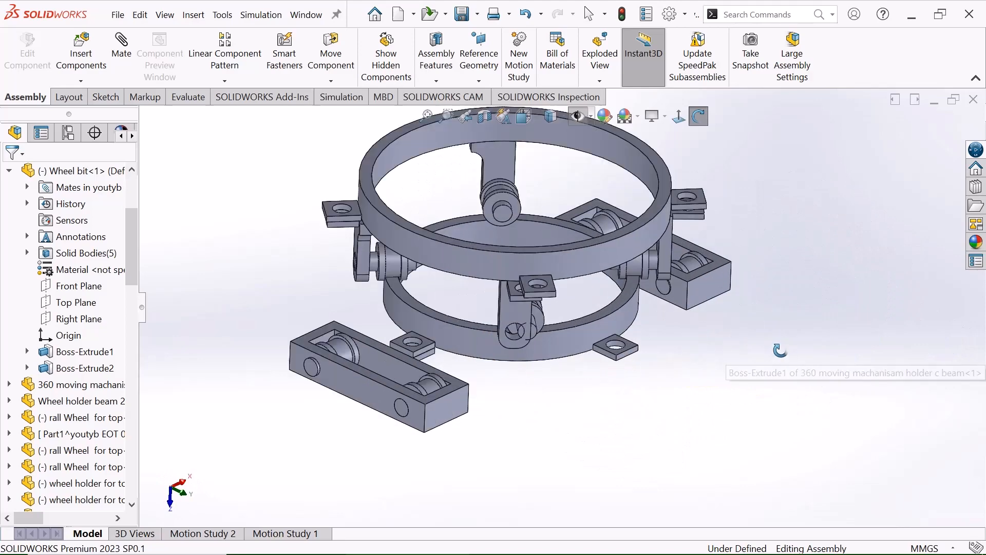
scroll(731, 231, up, 3)
right_click(676, 165)
click(690, 169)
scroll(533, 323, down, 3)
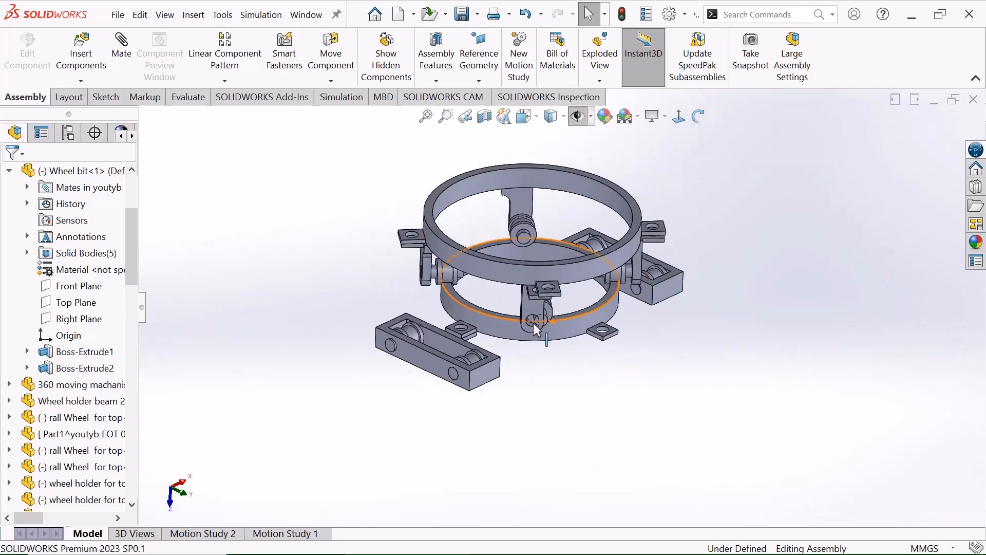
scroll(460, 362, down, 3)
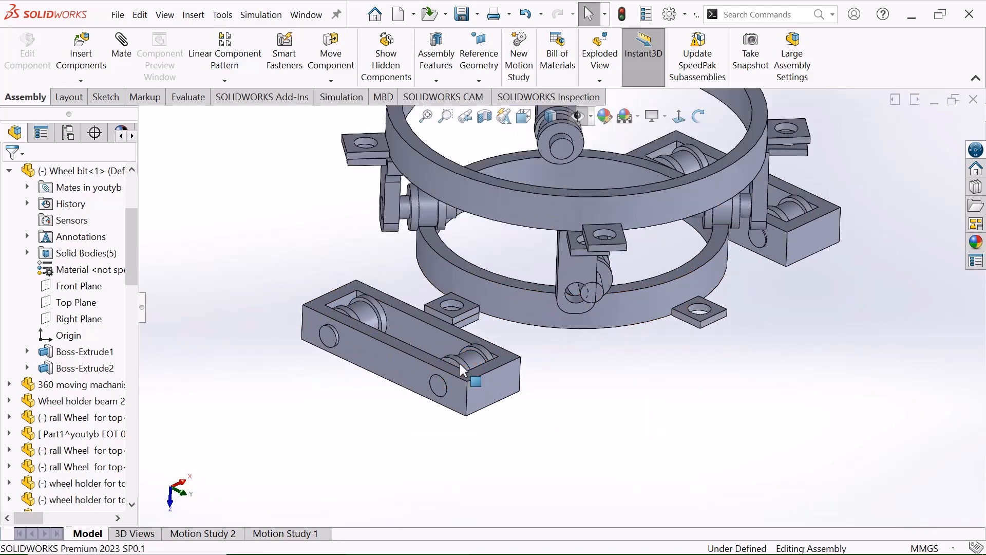
scroll(460, 362, up, 4)
Review the complete ring mechanism from several angles, checking both rings, the wheel holders and the wheel beams.
click(699, 116)
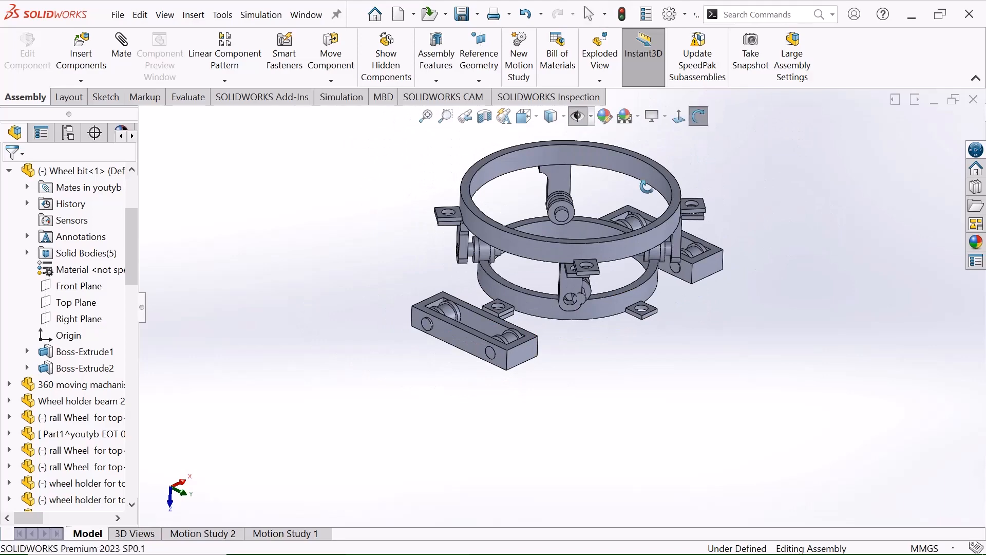
drag(647, 187, 447, 218)
right_click(226, 217)
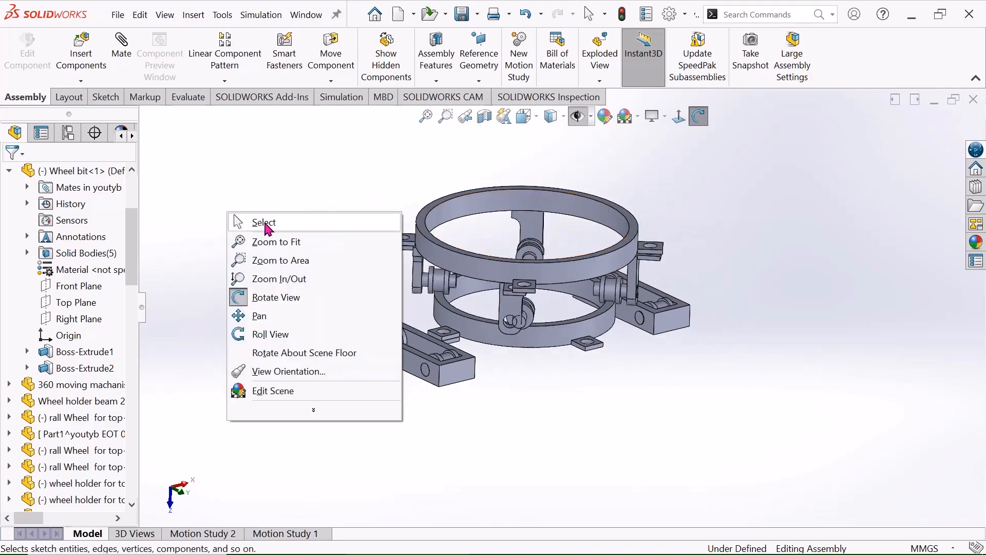
click(266, 222)
click(698, 116)
drag(691, 164, 338, 211)
right_click(257, 205)
click(295, 221)
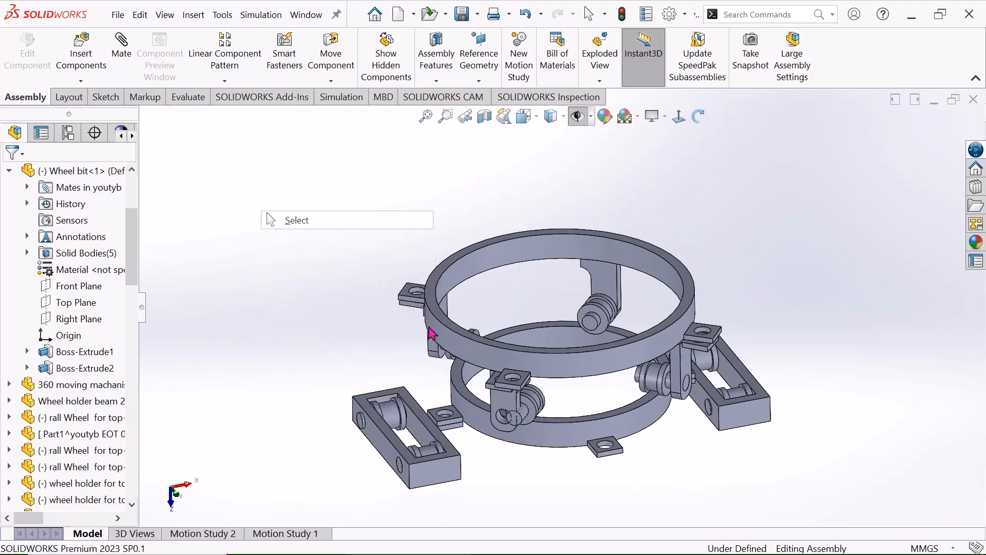
scroll(639, 389, down, 2)
scroll(638, 389, up, 1)
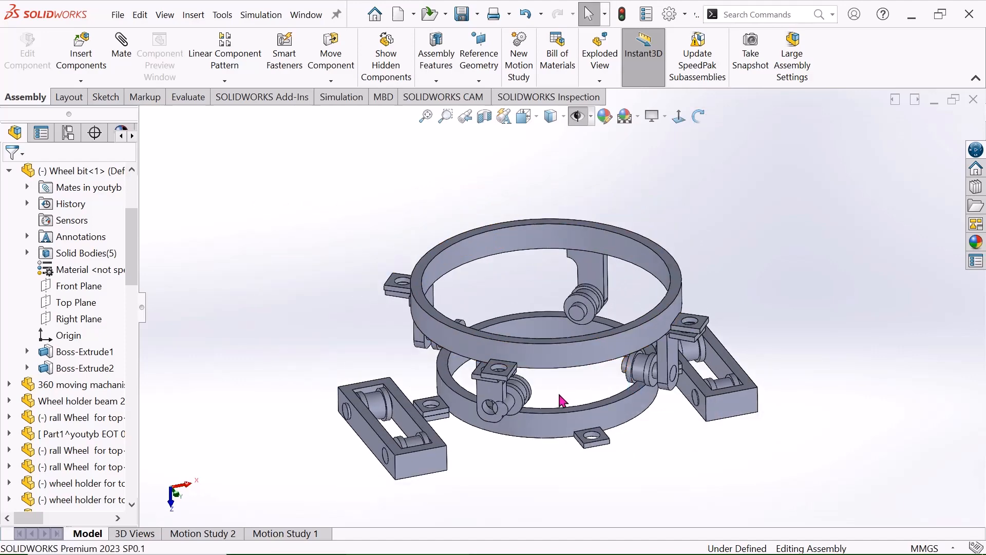
scroll(562, 401, down, 2)
scroll(563, 391, up, 2)
scroll(545, 410, down, 1)
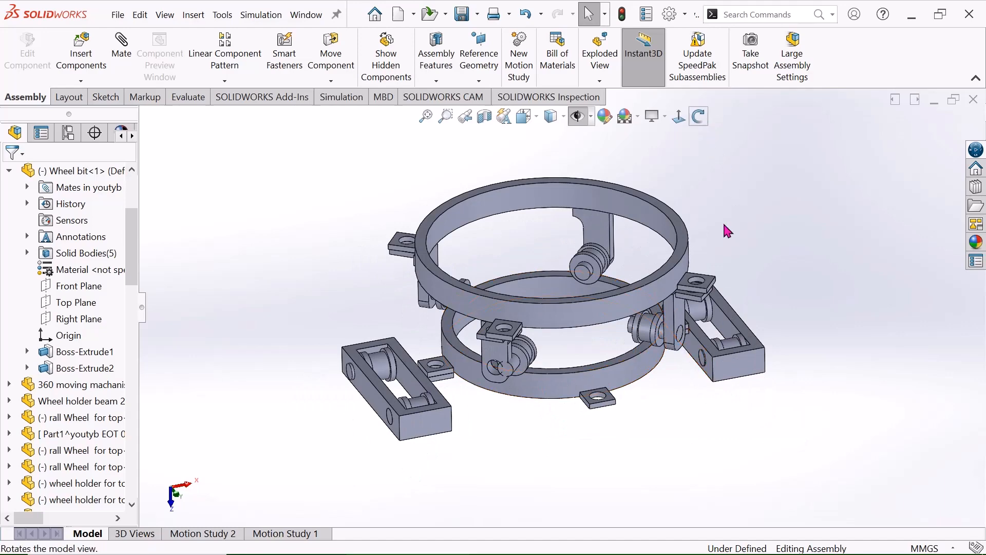
drag(728, 231, 689, 292)
scroll(711, 345, down, 3)
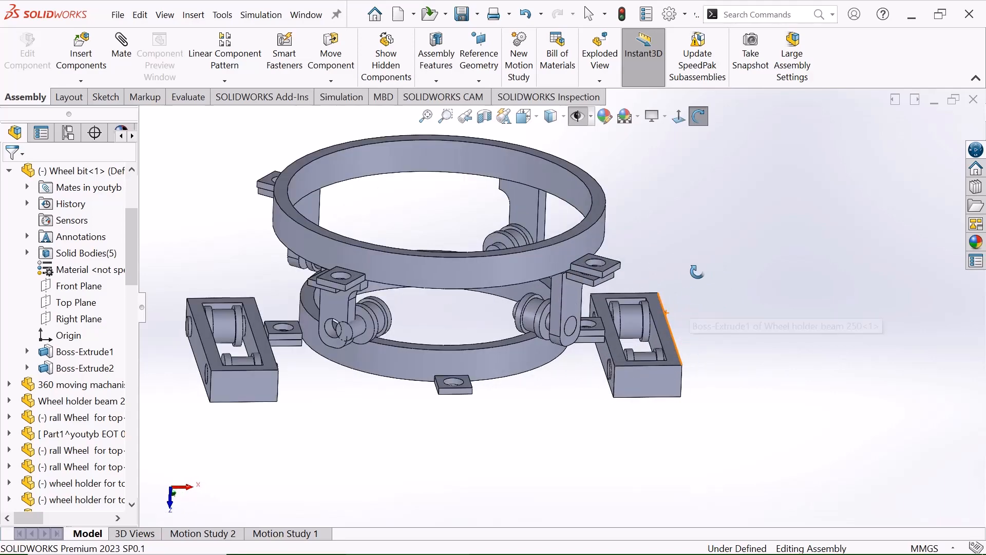
right_click(662, 198)
click(698, 211)
scroll(677, 249, up, 2)
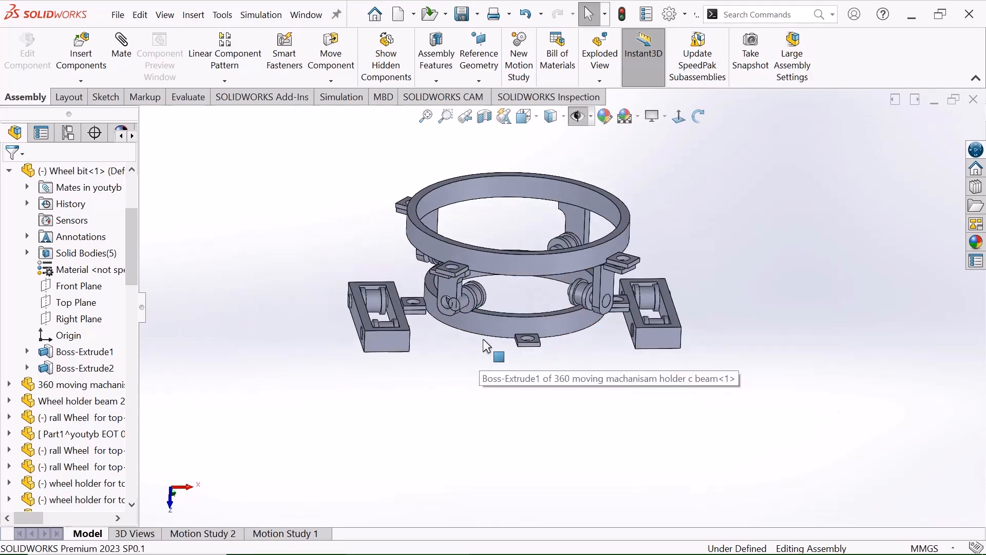